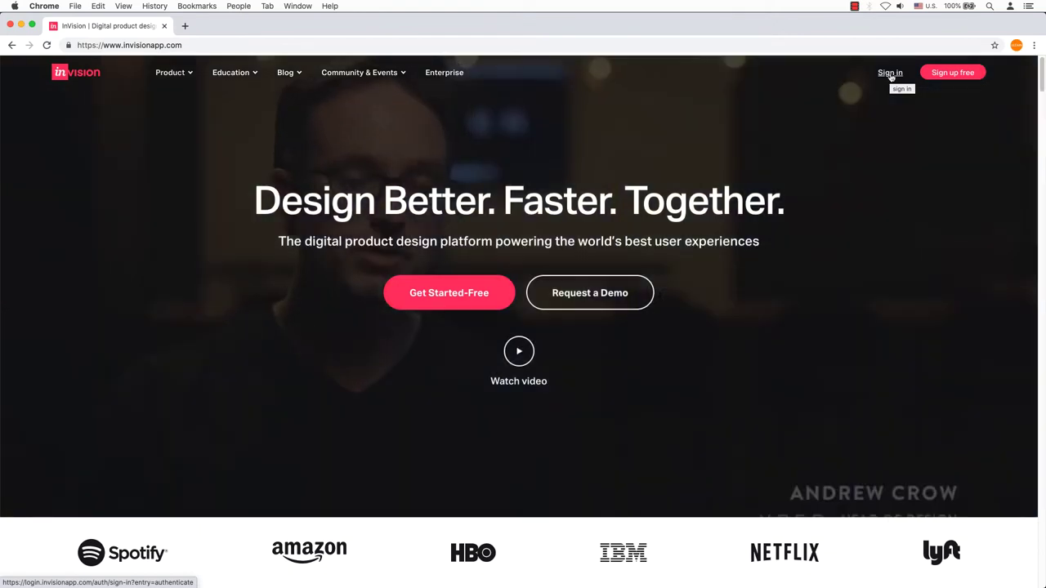
# Step: Sign in to the InVision account from the homepage's top-right Sign in link
pyautogui.click(890, 72)
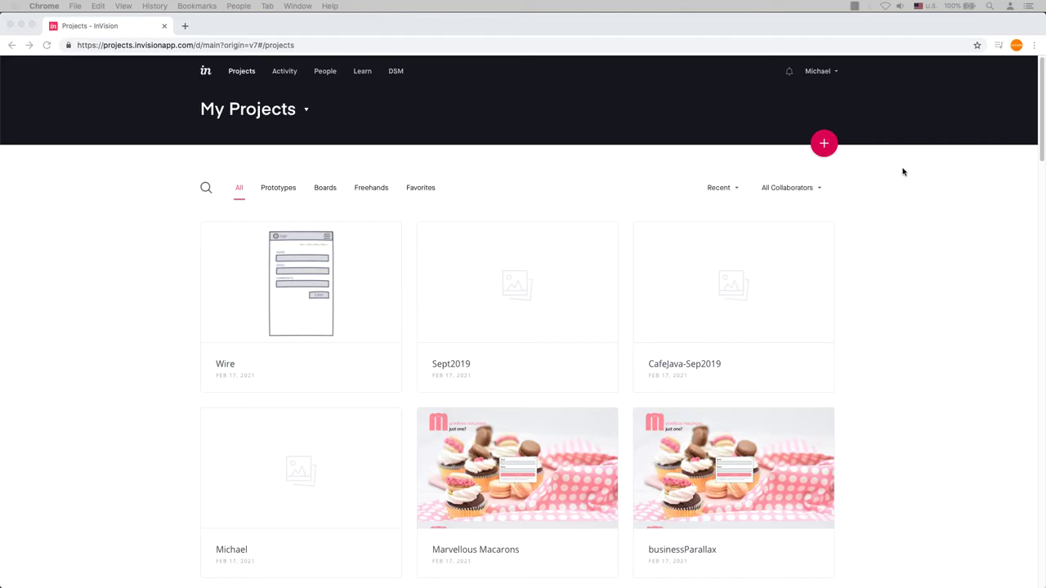
# Step: Filter the project list to Freehands and bring up the new project type chooser
pyautogui.click(279, 188)
pyautogui.click(325, 188)
pyautogui.click(371, 189)
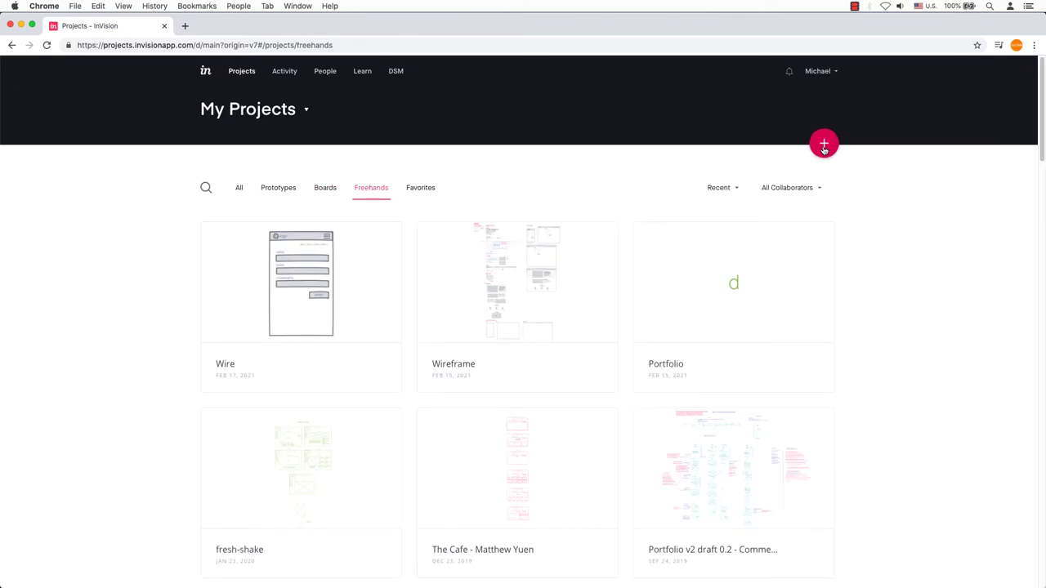
pyautogui.click(824, 144)
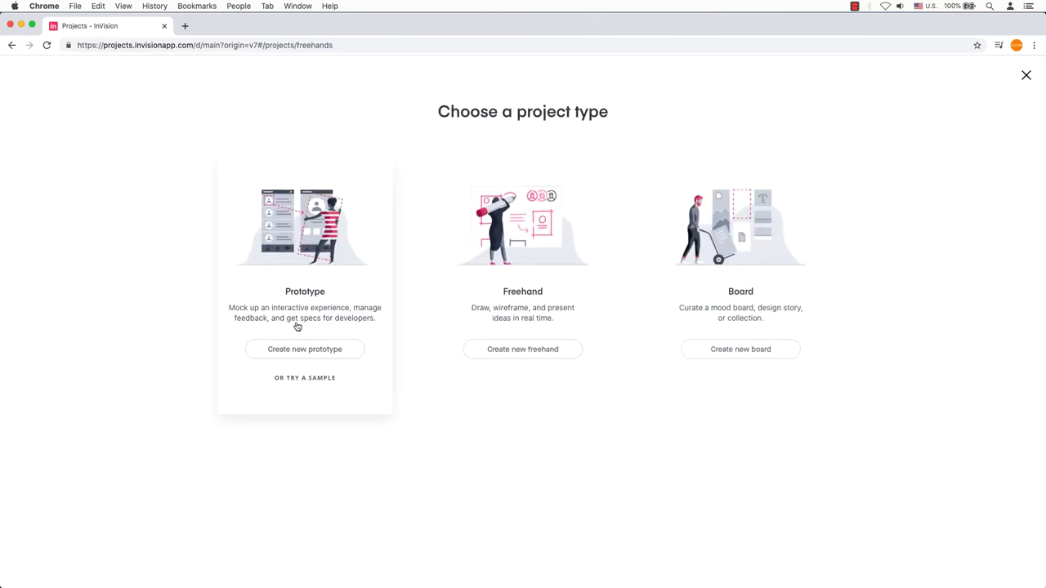
# Step: Create a new blank freehand named 'Sample'
pyautogui.click(491, 350)
pyautogui.write('Sample')
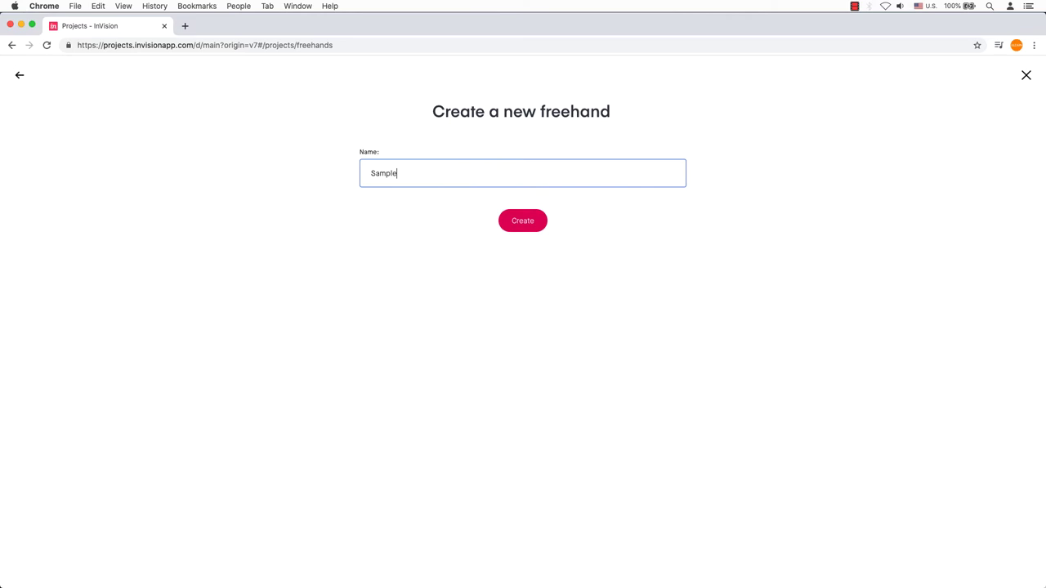
pyautogui.click(523, 222)
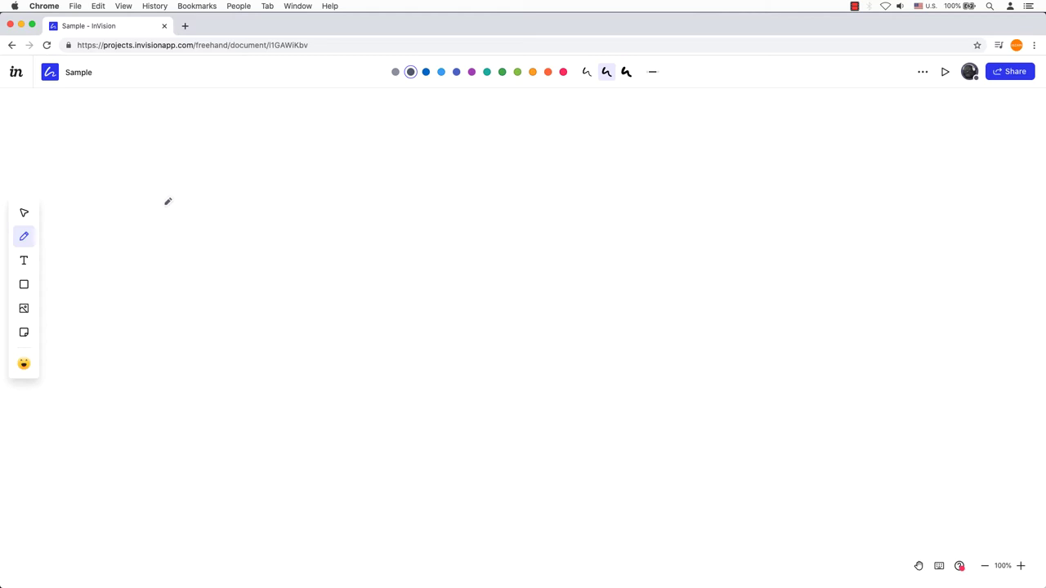
pyautogui.click(15, 74)
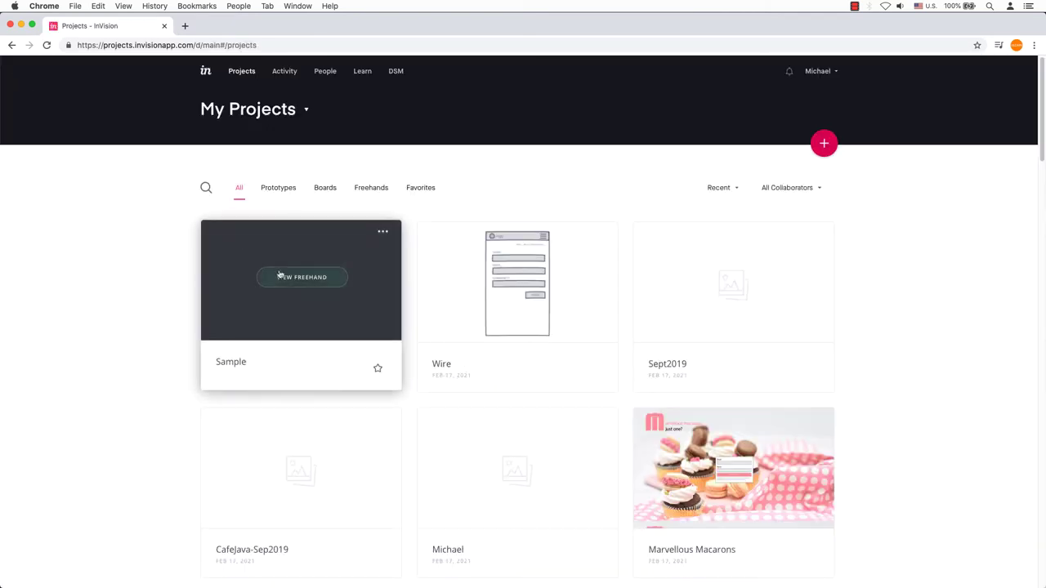
pyautogui.click(280, 275)
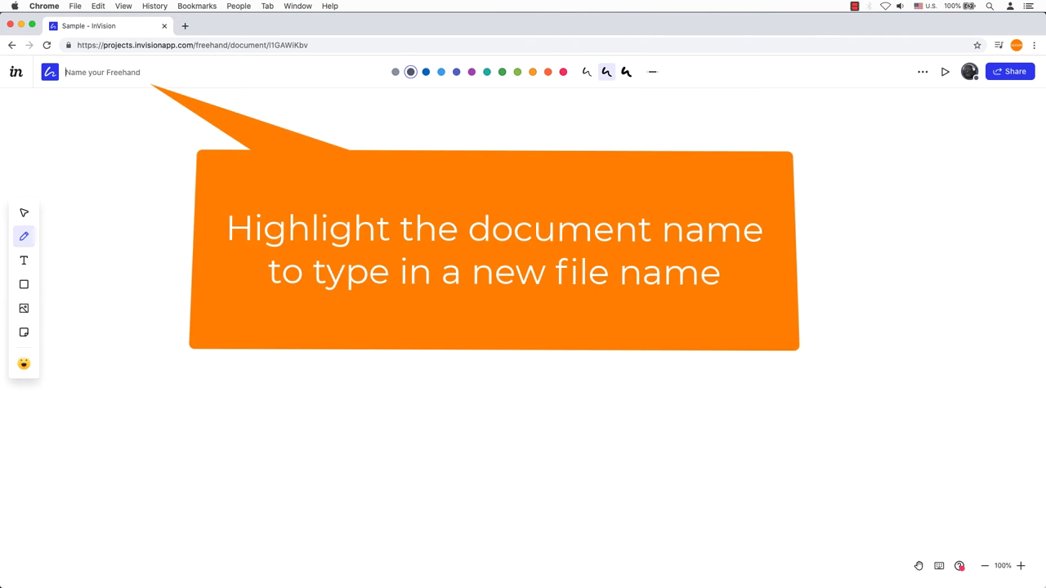
pyautogui.write('Can type in a new name')
pyautogui.tripleClick(119, 72)
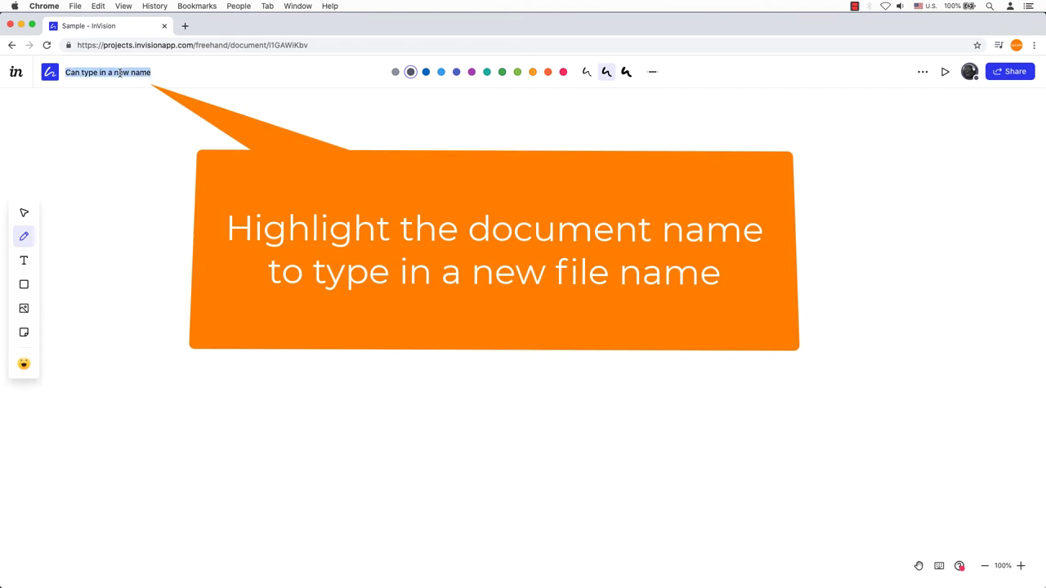
pyautogui.write('smple')
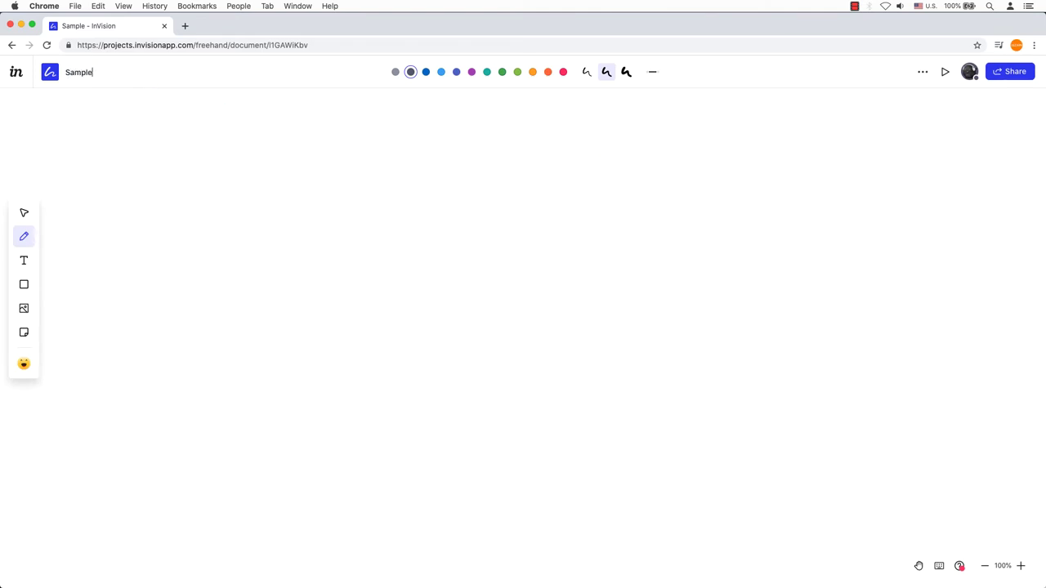
# Step: Pick the blue pen colour with the thickest stroke width
pyautogui.click(587, 73)
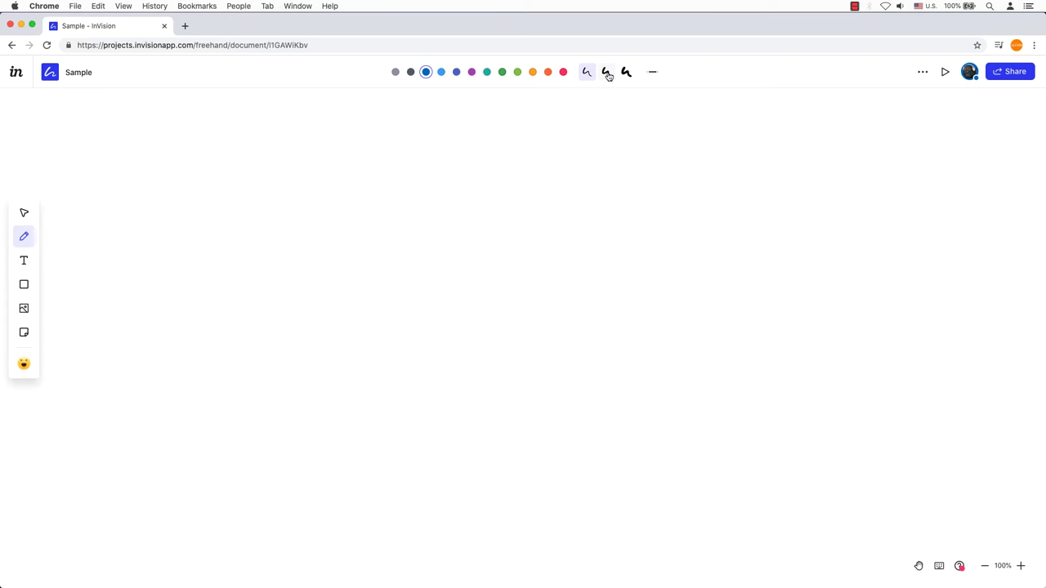
pyautogui.click(625, 74)
pyautogui.click(653, 76)
# Step: Open the more-options menu and toggle Present on and off
pyautogui.click(923, 72)
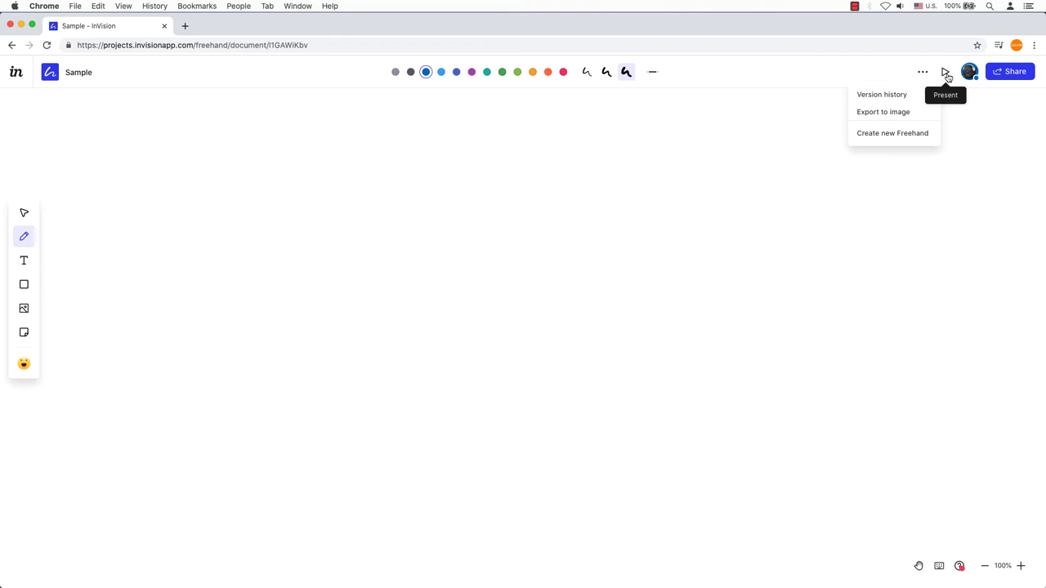
pyautogui.click(946, 75)
pyautogui.click(946, 74)
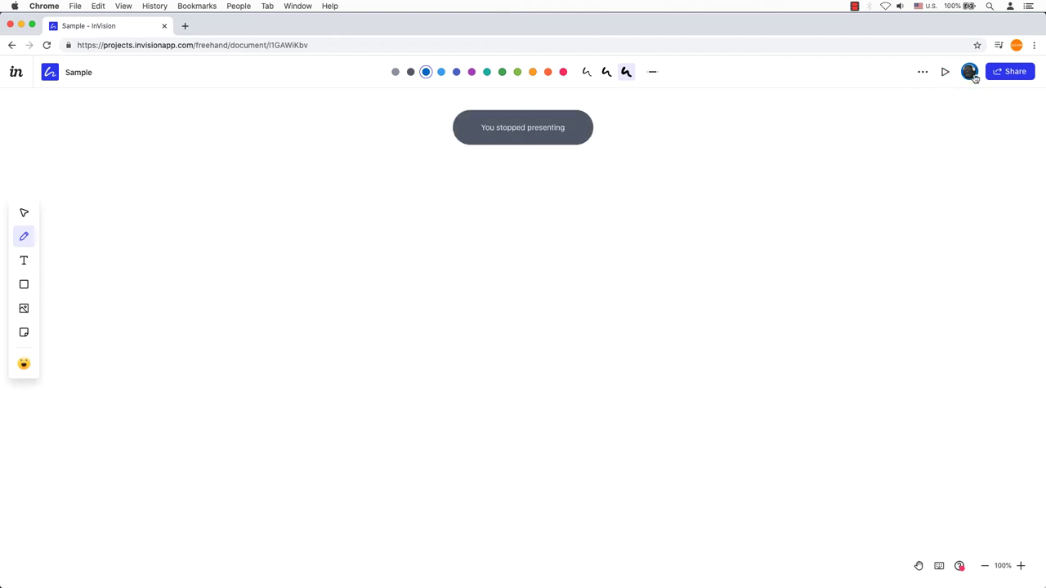
# Step: Check the account details, close the shortcuts reference and open the help resources
pyautogui.click(969, 74)
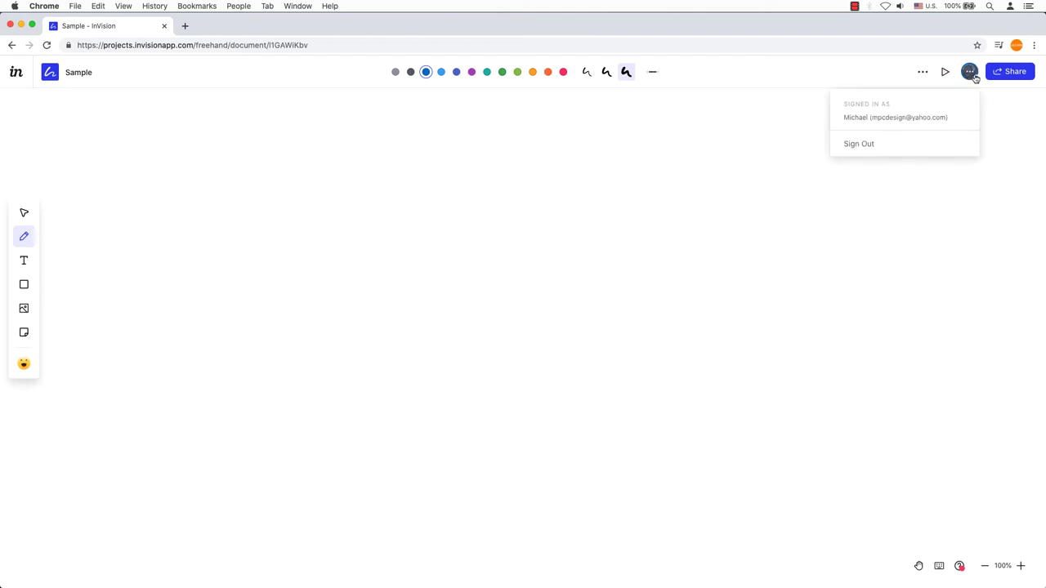
pyautogui.click(970, 74)
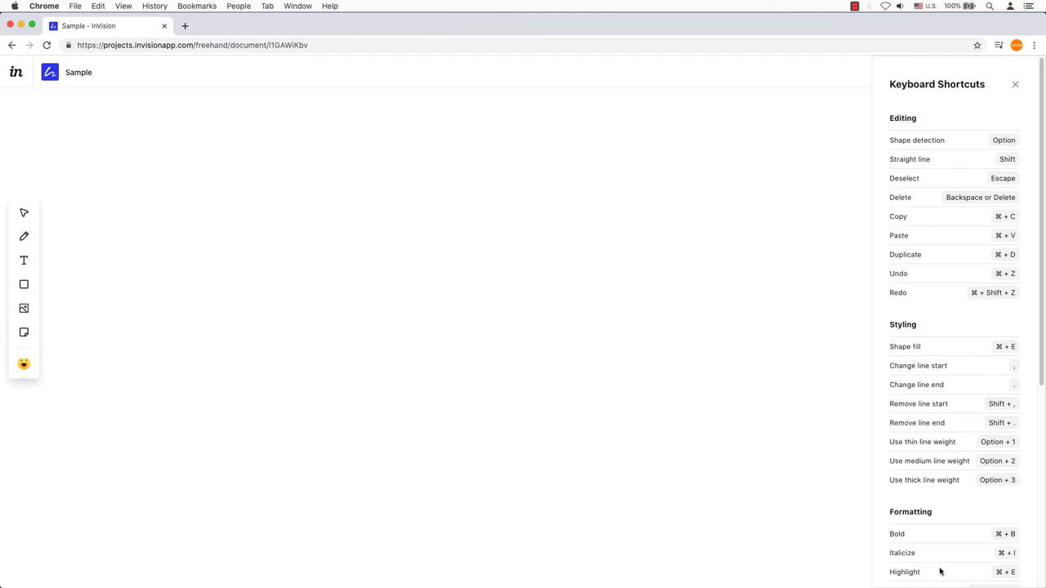
pyautogui.click(1014, 84)
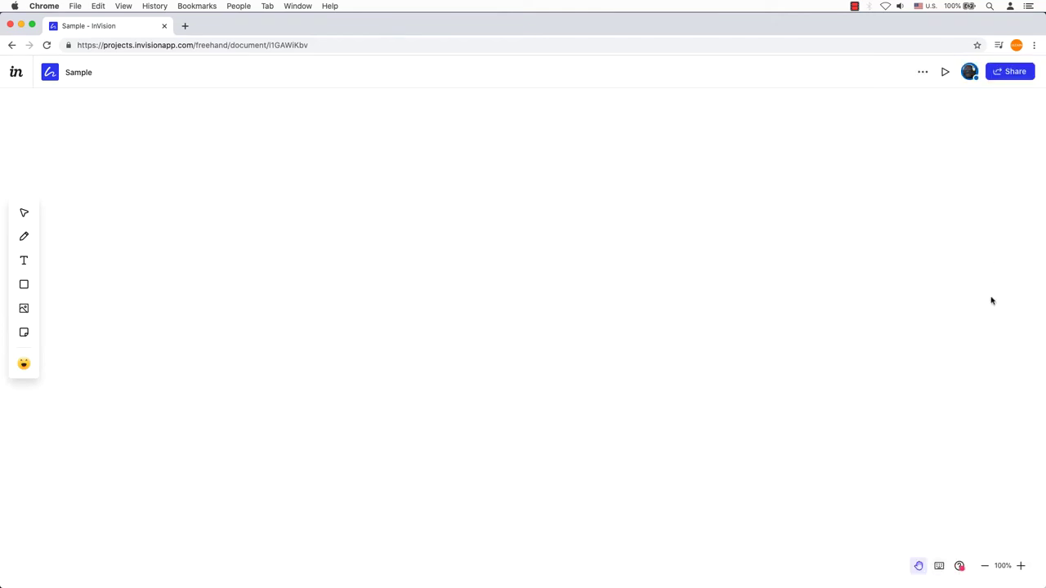
pyautogui.click(960, 567)
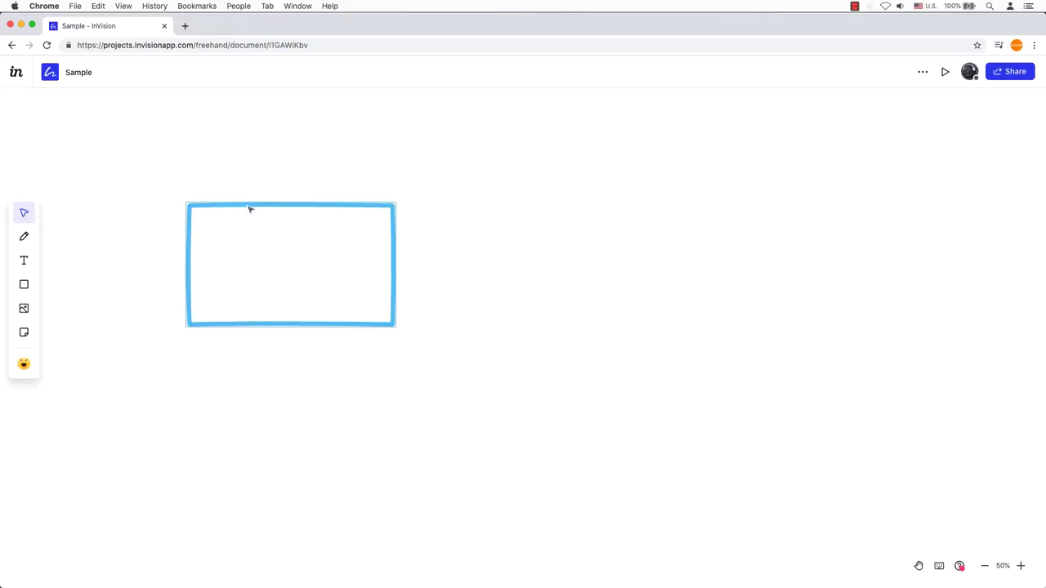
# Step: Nudge the blue rectangle, then marquee-select both rectangles and resize them together
pyautogui.click(250, 207)
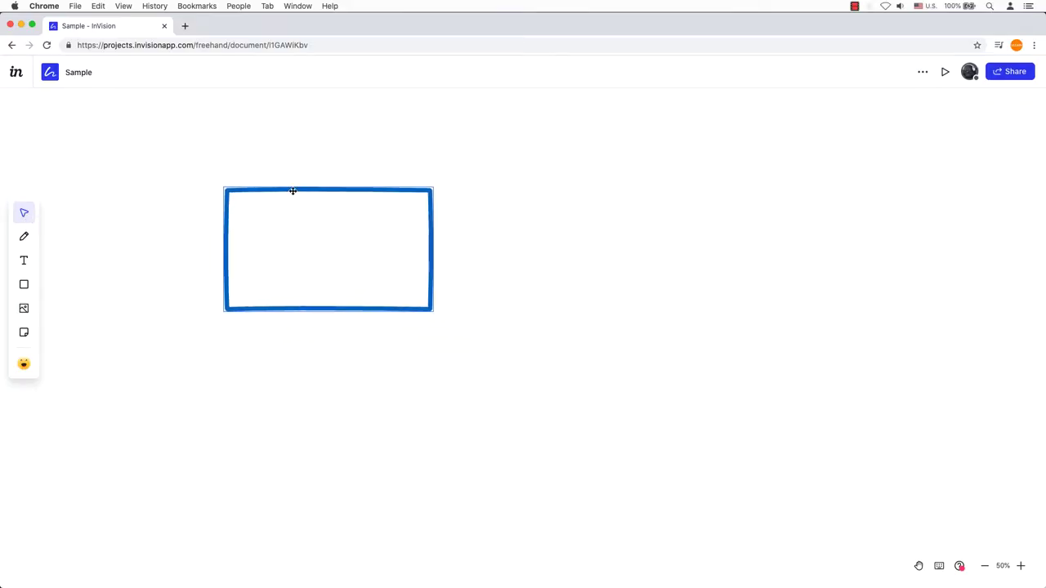
pyautogui.moveTo(255, 207); pyautogui.dragTo(294, 179)
pyautogui.moveTo(628, 483)
pyautogui.mouseDown()
pyautogui.moveTo(343, 285)
pyautogui.moveTo(191, 154)
pyautogui.moveTo(200, 157)
pyautogui.mouseUp()
pyautogui.moveTo(572, 446)
pyautogui.mouseDown()
pyautogui.moveTo(523, 397)
pyautogui.moveTo(531, 364)
pyautogui.moveTo(654, 436)
pyautogui.mouseUp()
pyautogui.click(690, 412)
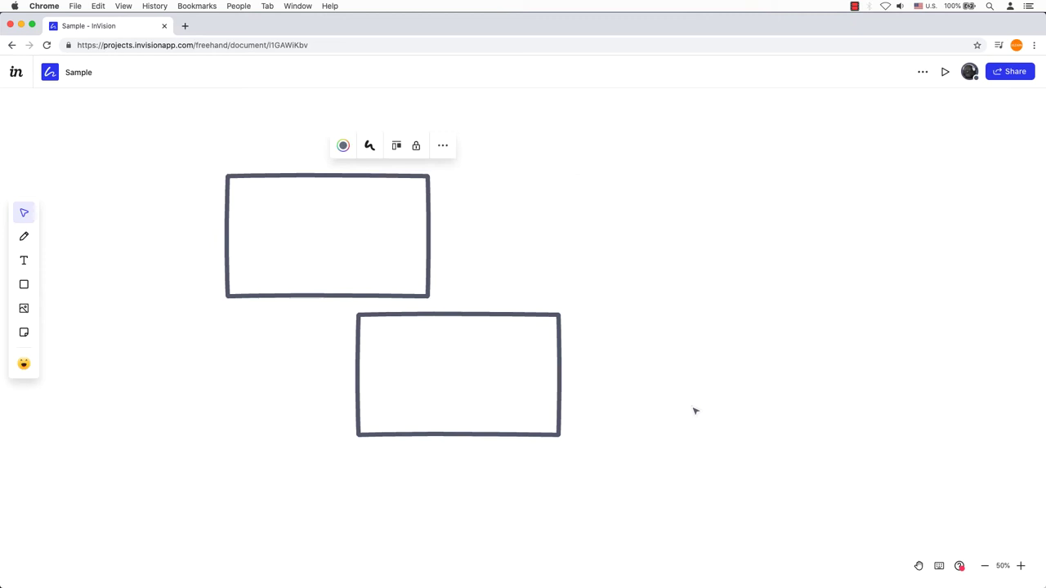
# Step: Shift-select both rectangles and move them up and to the right
pyautogui.click(431, 259)
pyautogui.keyDown('shift'); pyautogui.click(478, 318); pyautogui.keyUp('shift')
pyautogui.moveTo(478, 319)
pyautogui.mouseDown()
pyautogui.moveTo(573, 333)
pyautogui.moveTo(565, 303)
pyautogui.mouseUp()
pyautogui.click(739, 300)
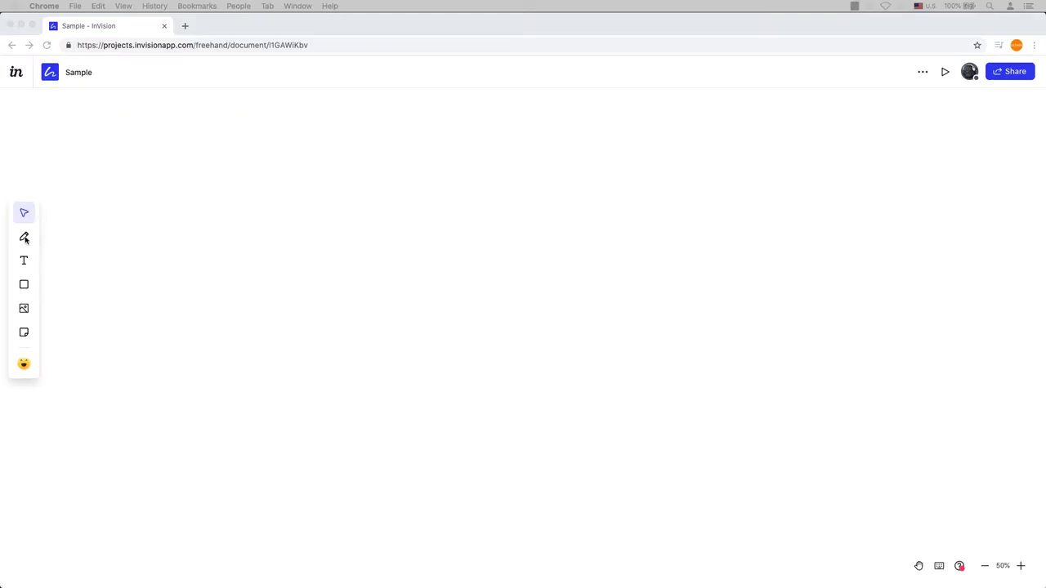
# Step: Draw a thin pink line and a thick pink heart stroke with the Pencil
pyautogui.click(24, 237)
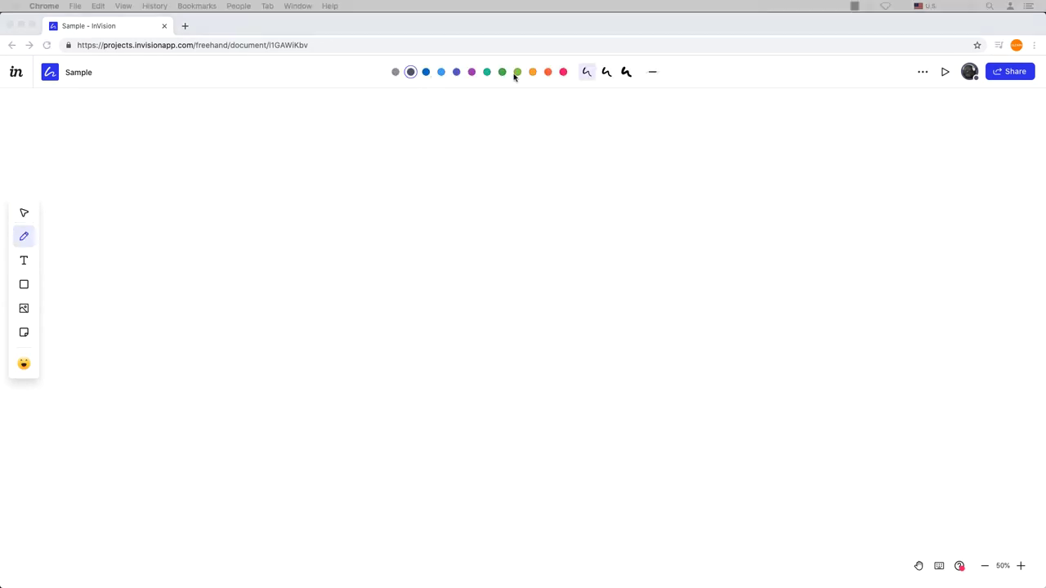
pyautogui.click(563, 73)
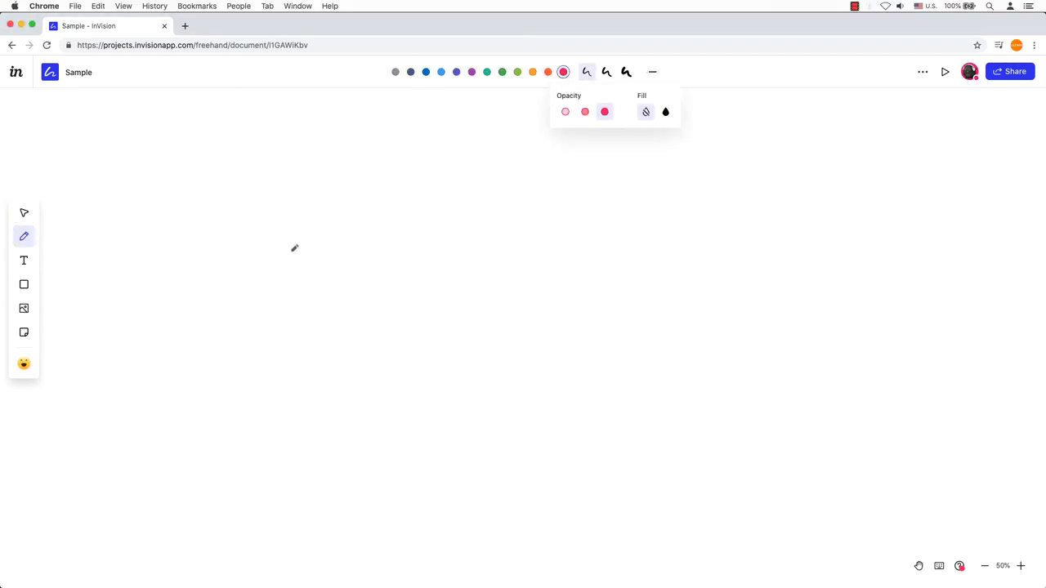
pyautogui.moveTo(245, 282)
pyautogui.mouseDown()
pyautogui.moveTo(366, 291)
pyautogui.moveTo(415, 210)
pyautogui.moveTo(427, 215)
pyautogui.moveTo(462, 263)
pyautogui.moveTo(478, 399)
pyautogui.mouseUp()
pyautogui.click(606, 72)
pyautogui.click(625, 71)
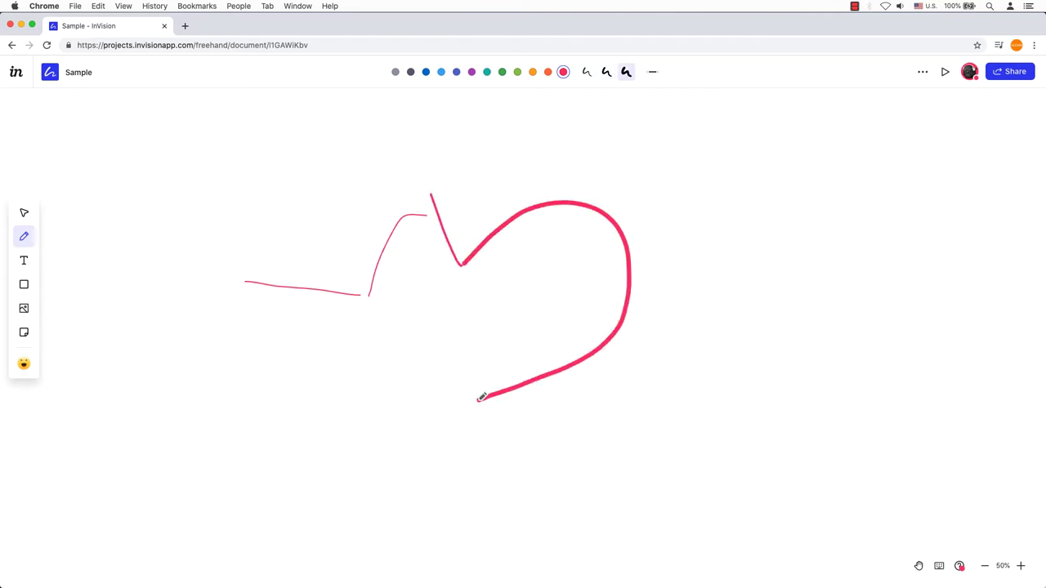
pyautogui.moveTo(463, 261); pyautogui.dragTo(454, 456)
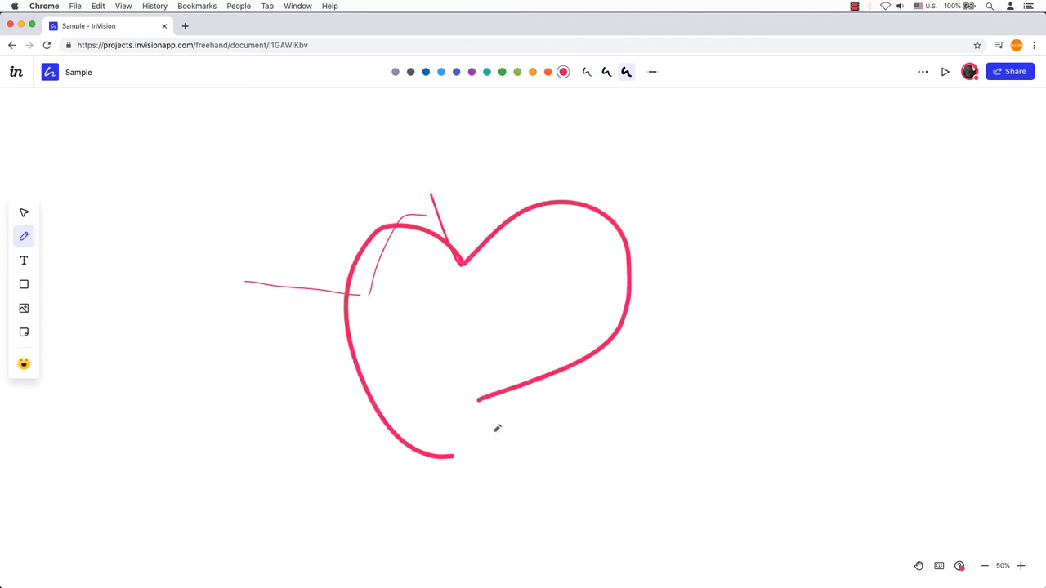
# Step: Add semi-transparent and faintest-opacity pink strokes around the heart
pyautogui.click(562, 72)
pyautogui.click(584, 111)
pyautogui.moveTo(522, 146); pyautogui.dragTo(533, 241)
pyautogui.click(563, 73)
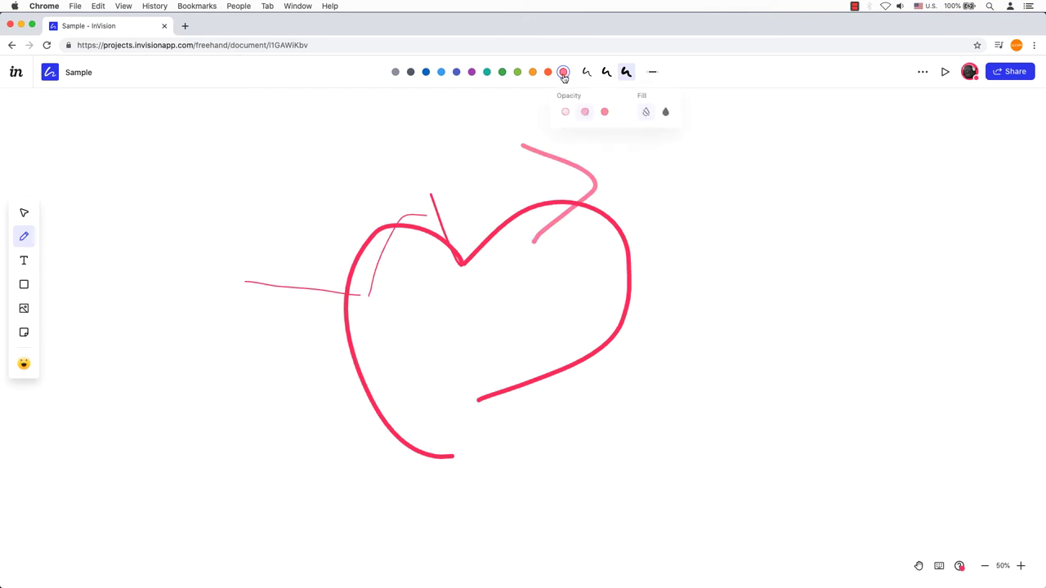
pyautogui.click(564, 111)
pyautogui.moveTo(500, 158); pyautogui.dragTo(477, 273)
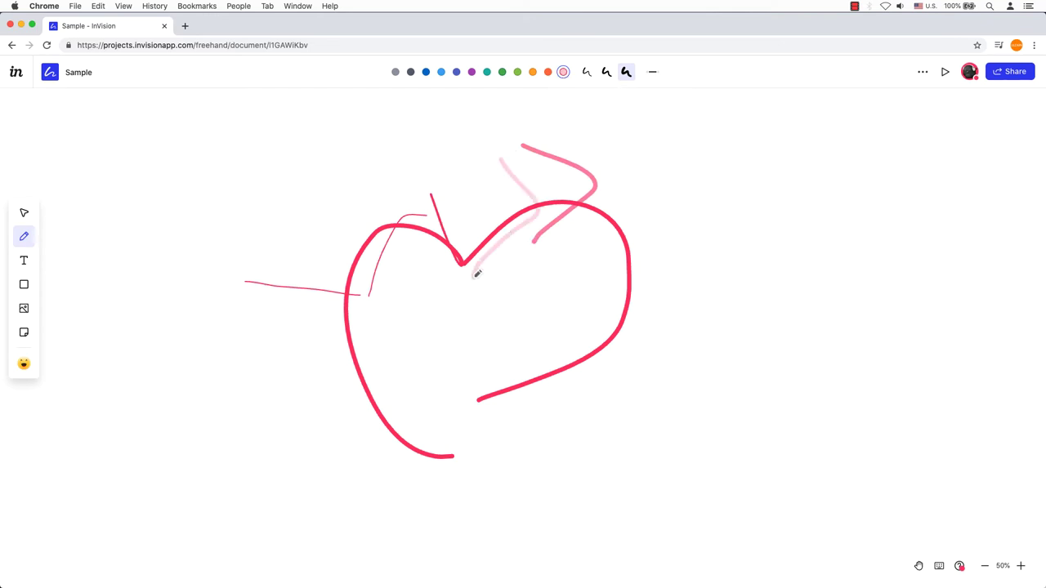
# Step: Draw a faint arrow-start stroke, then a full-opacity curve with dots at both ends
pyautogui.click(653, 74)
pyautogui.click(694, 112)
pyautogui.moveTo(520, 144); pyautogui.dragTo(680, 123)
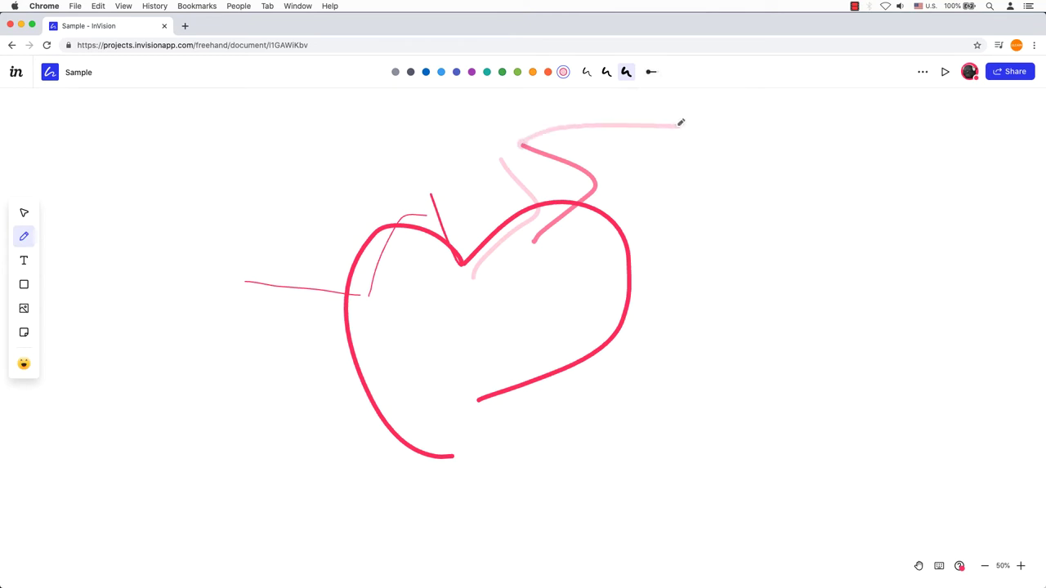
pyautogui.click(563, 72)
pyautogui.click(604, 111)
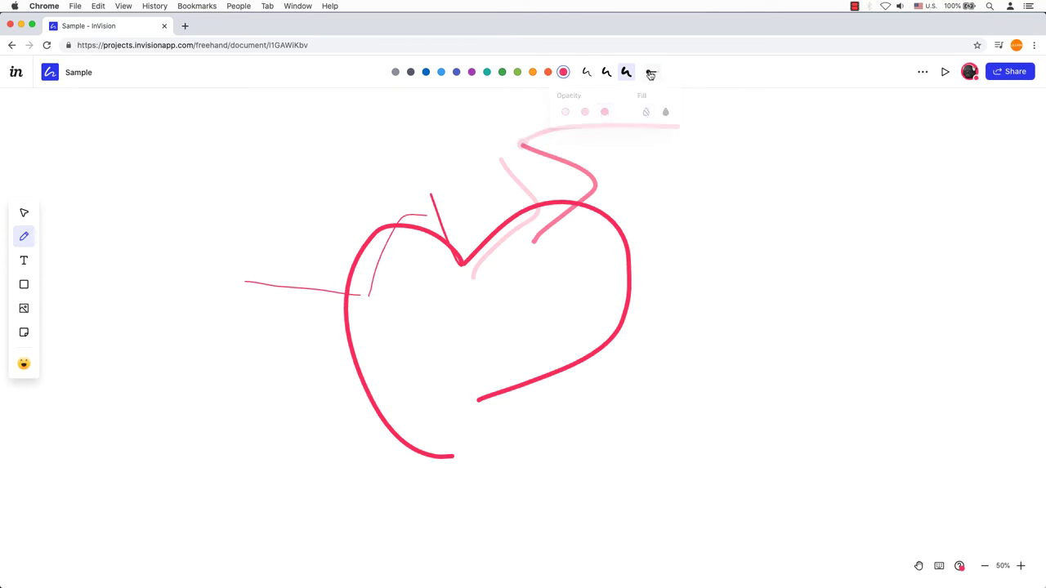
pyautogui.click(652, 72)
pyautogui.click(694, 147)
pyautogui.moveTo(701, 183); pyautogui.dragTo(678, 408)
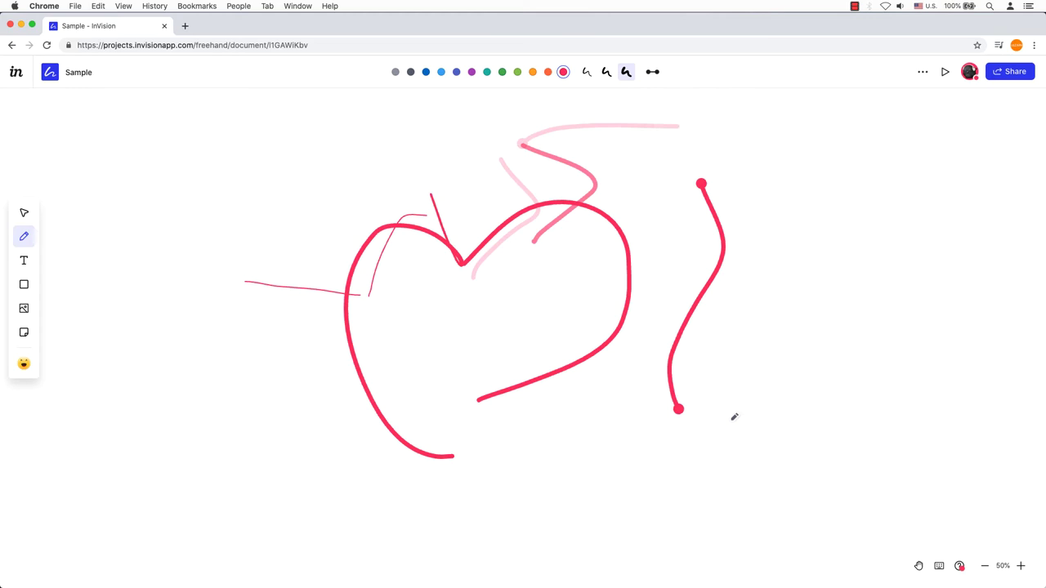
# Step: Sketch two side-by-side boxes, two horizontal lines, one vertical line and a diagonal stroke
pyautogui.moveTo(381, 203); pyautogui.dragTo(385, 205)
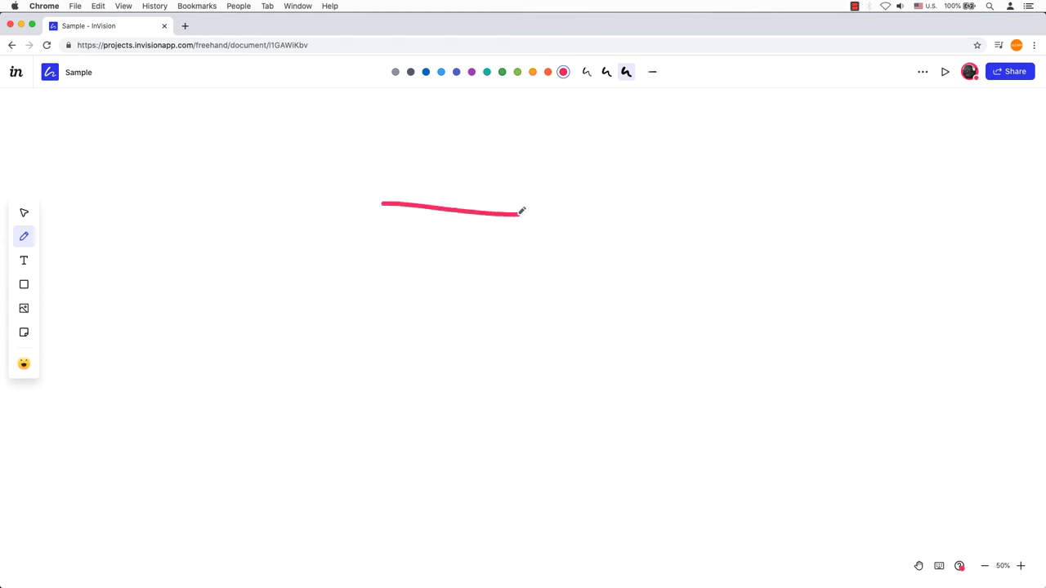
pyautogui.moveTo(549, 218); pyautogui.dragTo(531, 196)
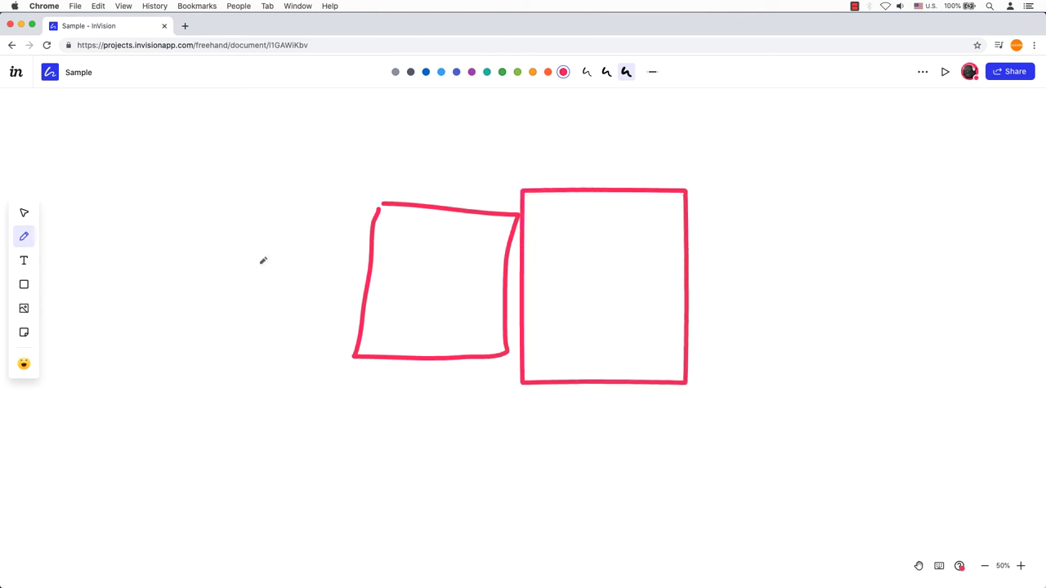
pyautogui.moveTo(188, 261); pyautogui.dragTo(295, 261)
pyautogui.moveTo(212, 280); pyautogui.dragTo(299, 285)
pyautogui.moveTo(243, 308); pyautogui.dragTo(242, 392)
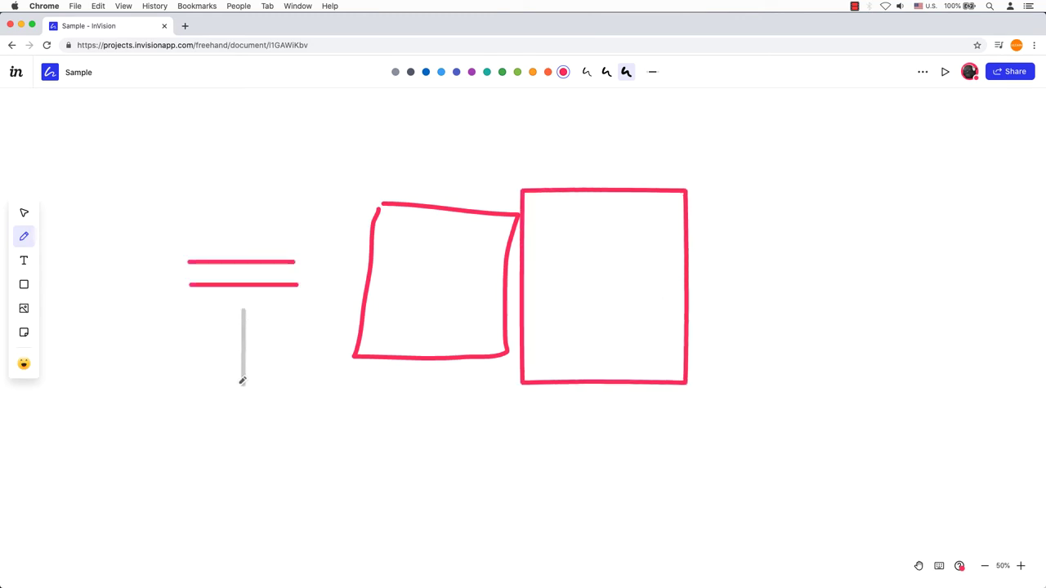
pyautogui.moveTo(244, 452)
pyautogui.mouseDown()
pyautogui.moveTo(379, 372)
pyautogui.moveTo(379, 403)
pyautogui.moveTo(292, 321)
pyautogui.mouseUp()
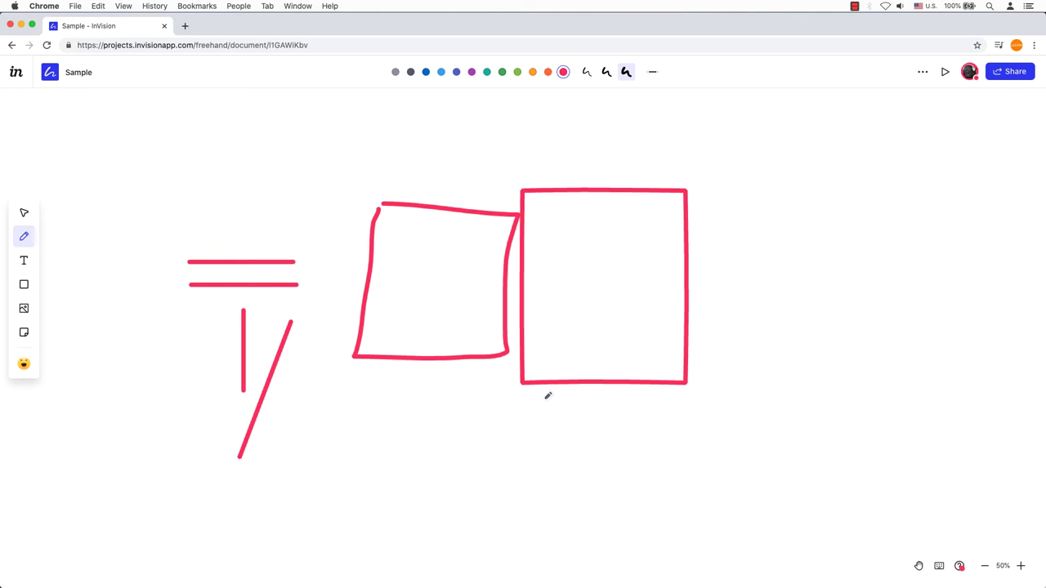
pyautogui.press('v')
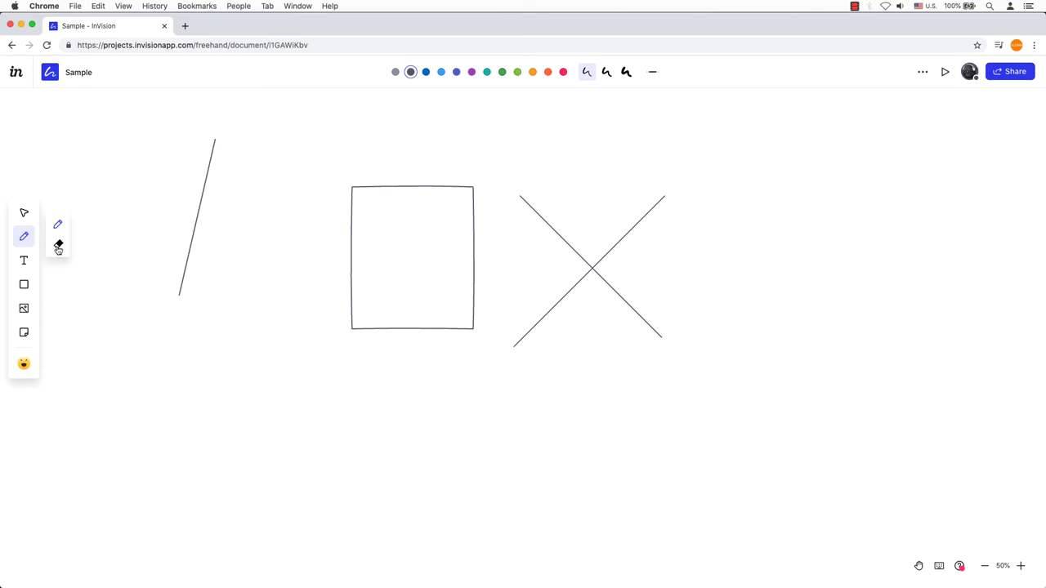
# Step: Erase the slanted line and both diagonals of the X with the Eraser
pyautogui.click(58, 245)
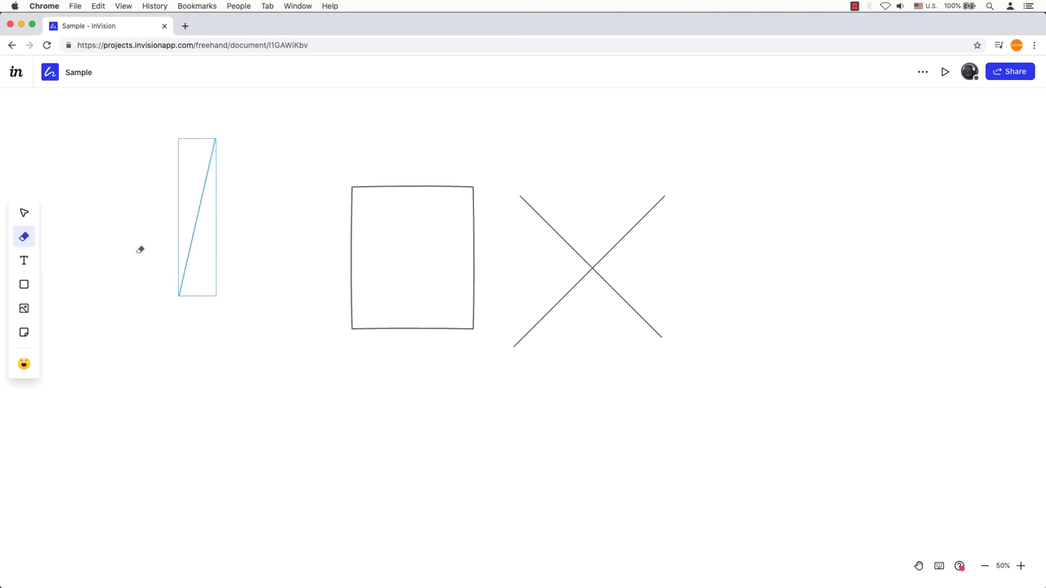
pyautogui.click(191, 254)
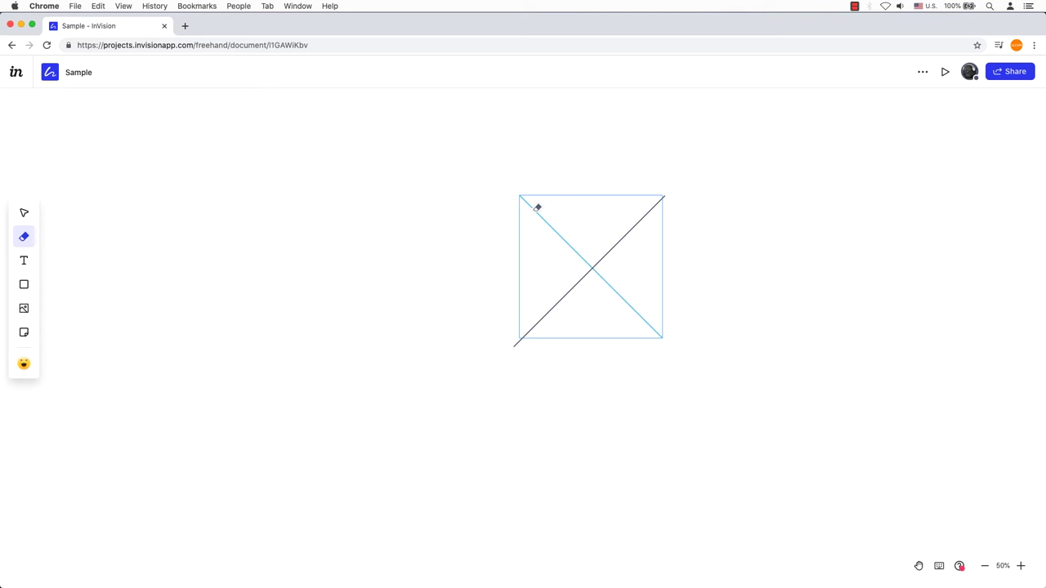
pyautogui.click(537, 207)
pyautogui.click(621, 242)
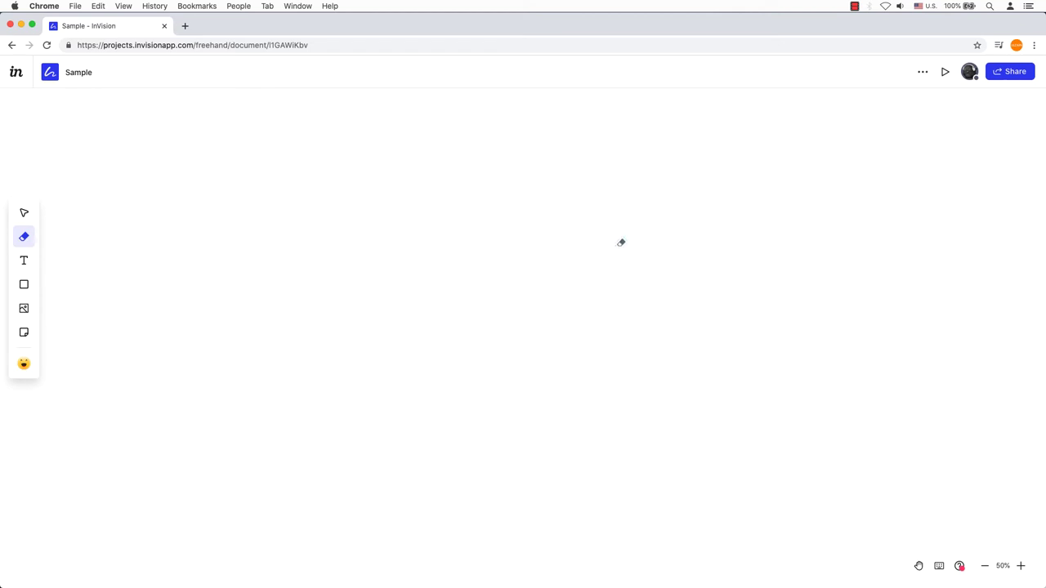
pyautogui.press('p')
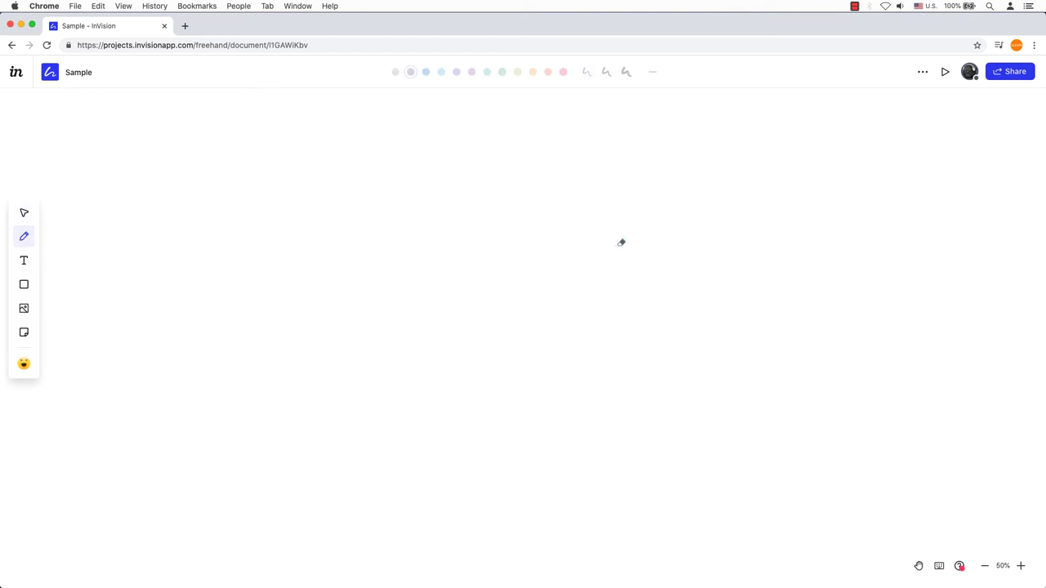
pyautogui.press('v')
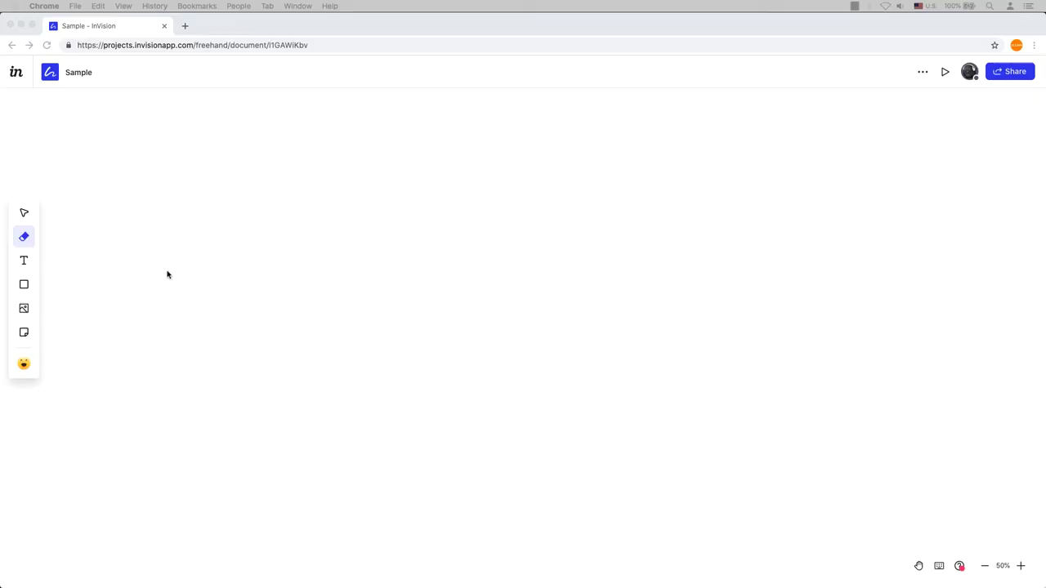
# Step: Type 'This is InVision' / 'and it's sunny today!' in a text box, fixing capitalisation and apostrophe
pyautogui.click(25, 262)
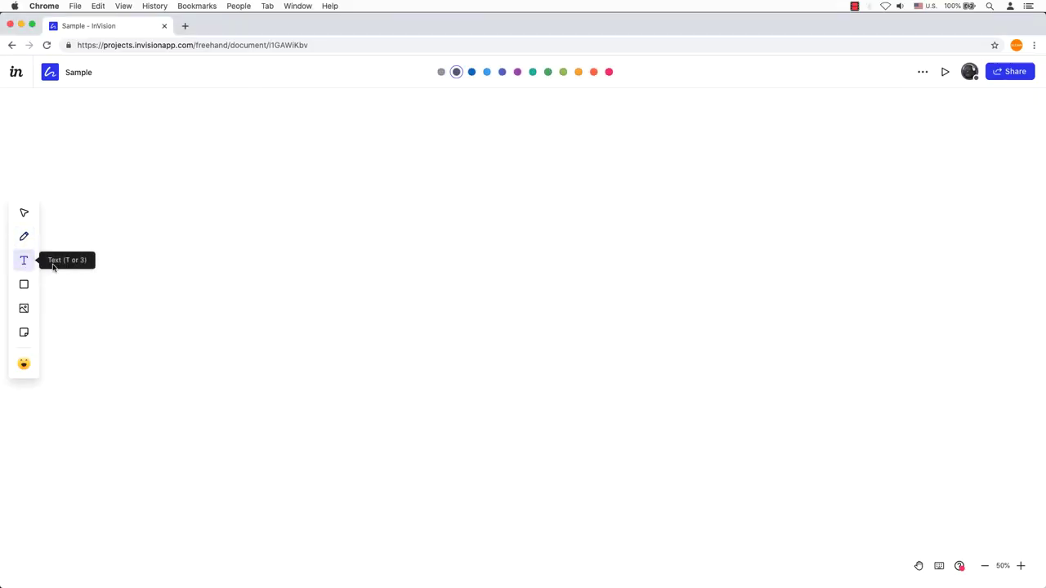
pyautogui.click(309, 242)
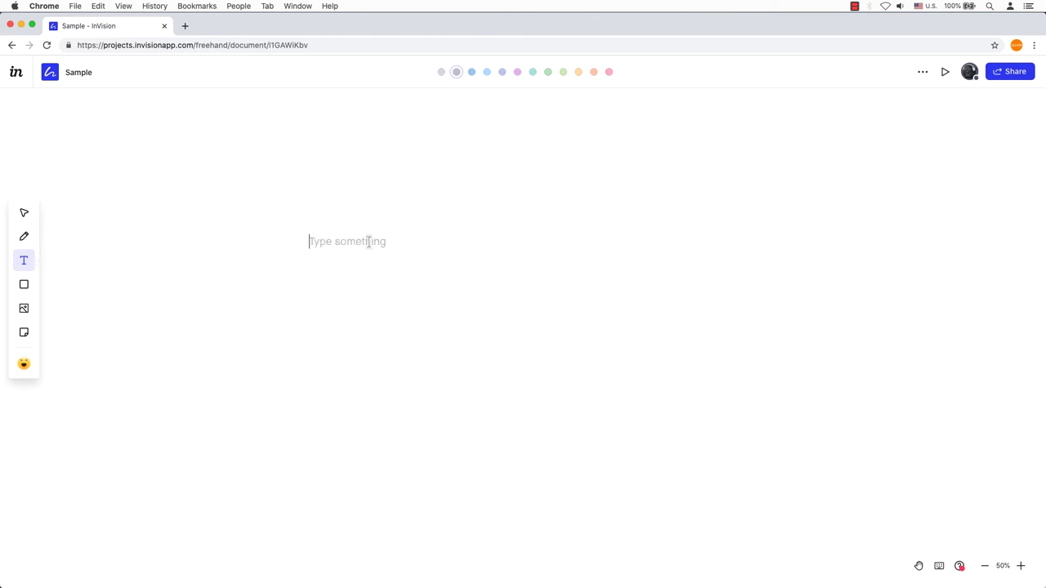
pyautogui.write('This is ')
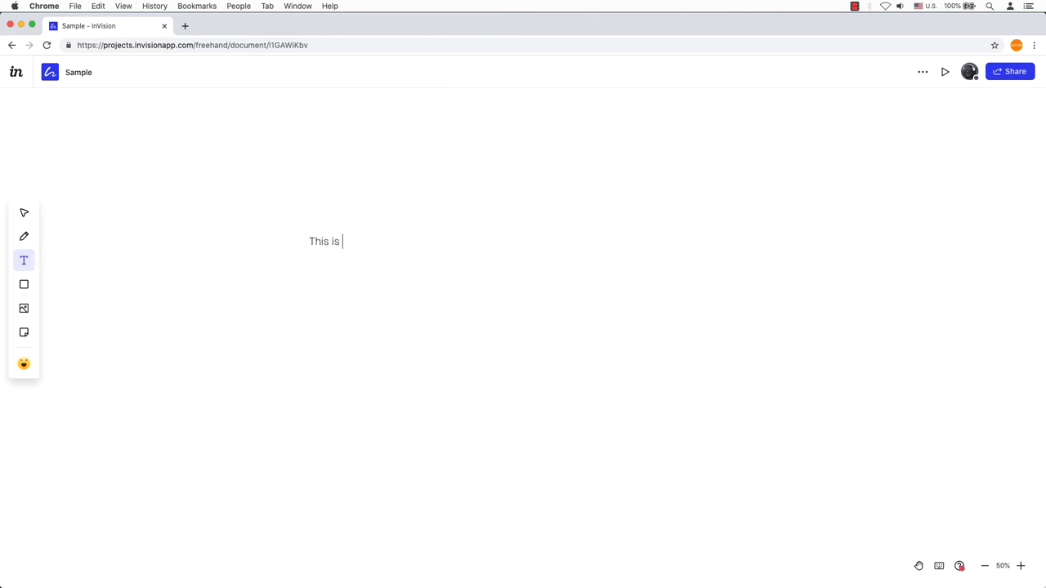
pyautogui.write('Invision')
pyautogui.press('Return')
pyautogui.write('and it')
pyautogui.write('s sunny today!')
pyautogui.click(356, 243)
pyautogui.press('BackSpace')
pyautogui.write('V')
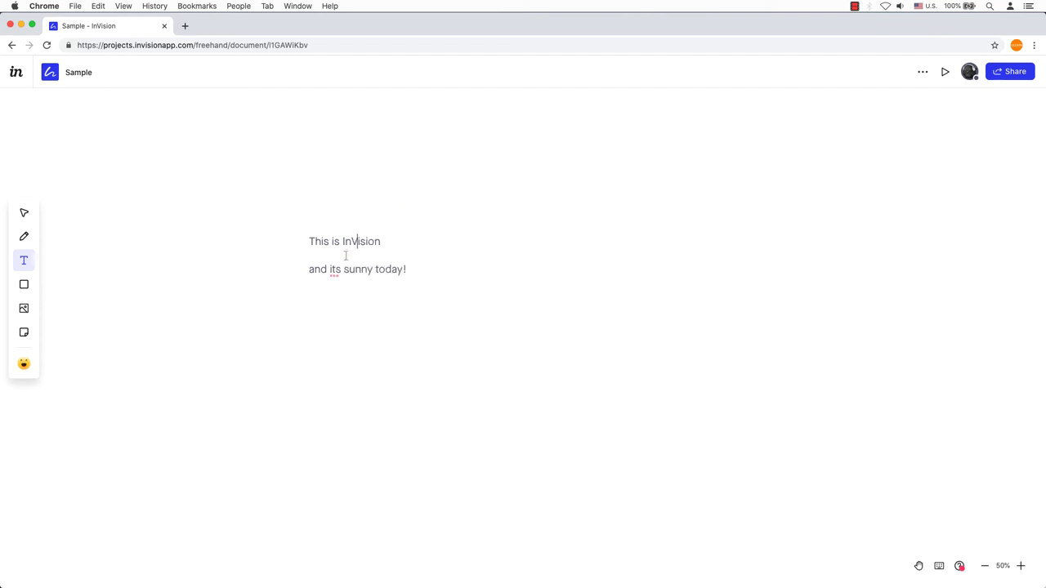
pyautogui.click(336, 269)
pyautogui.write("'")
pyautogui.click(25, 213)
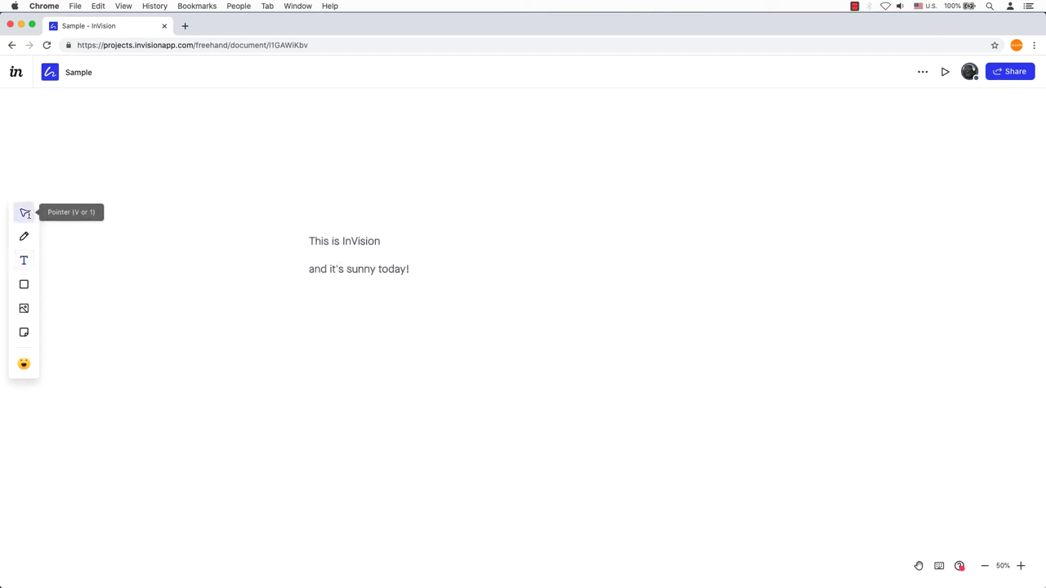
# Step: Enlarge the text box and try blue and orange-red text before reverting to dark grey
pyautogui.click(421, 275)
pyautogui.moveTo(449, 278); pyautogui.dragTo(644, 355)
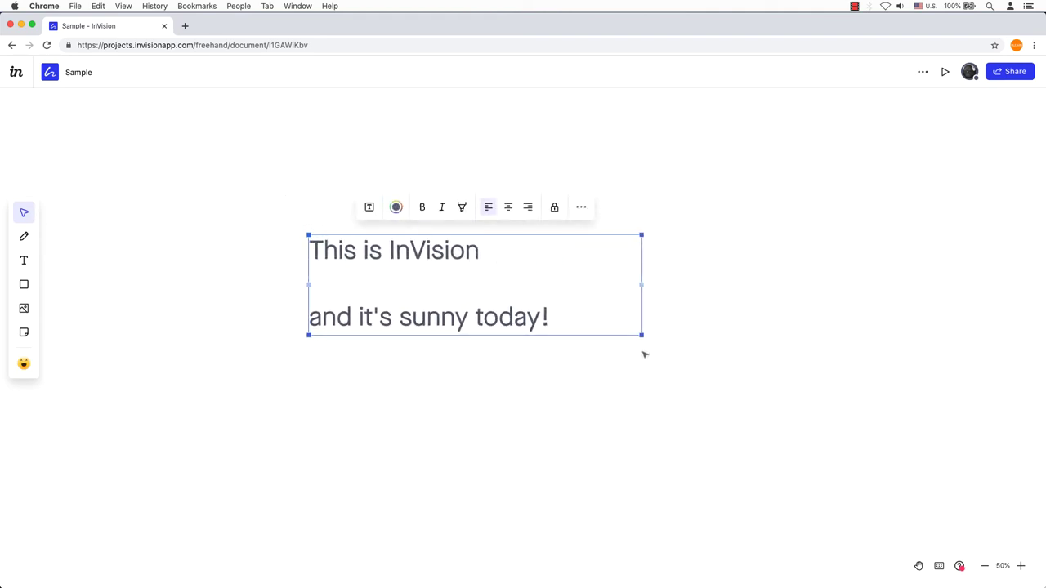
pyautogui.click(396, 209)
pyautogui.click(438, 242)
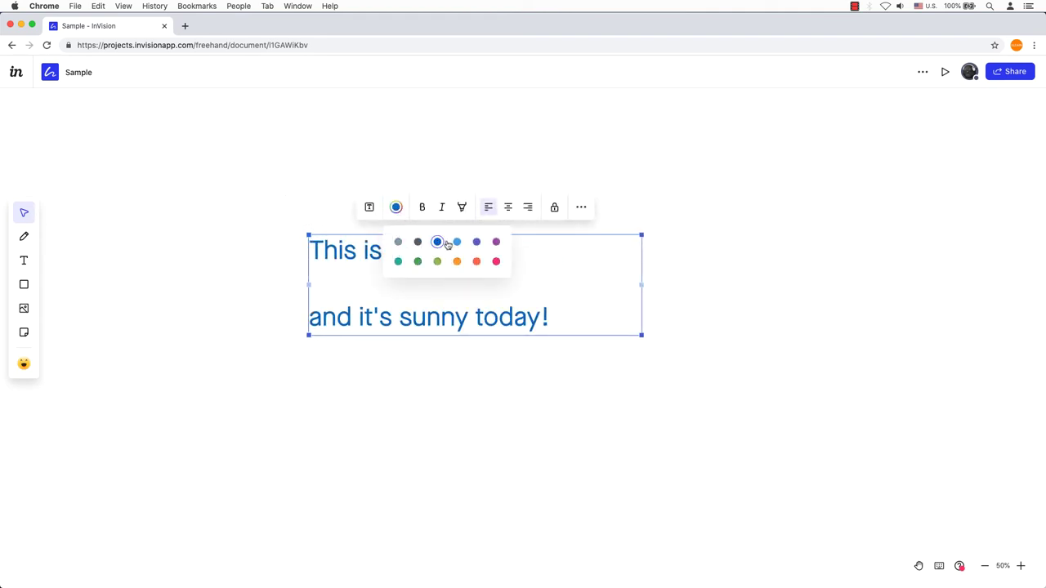
pyautogui.click(477, 261)
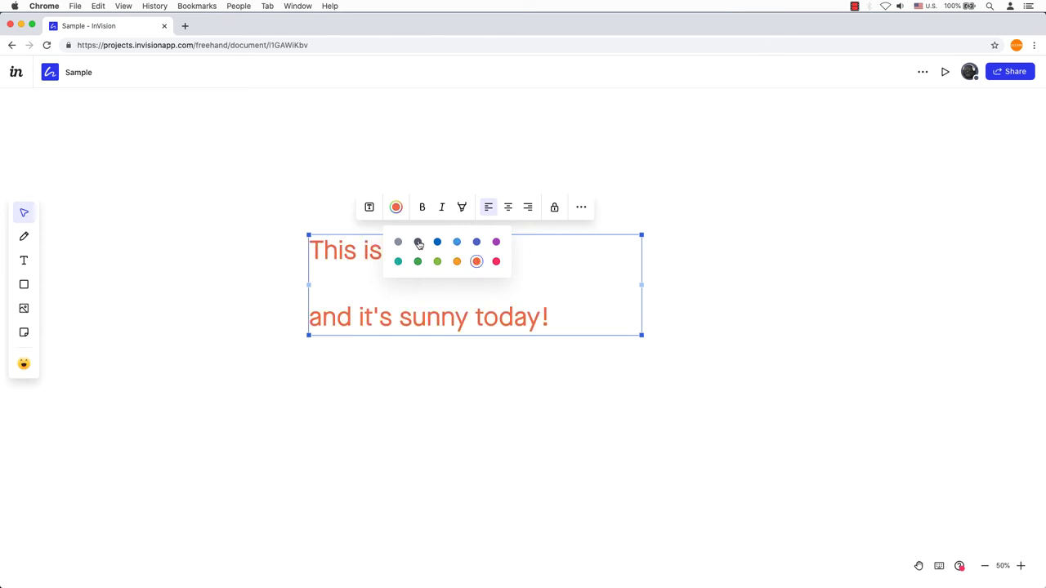
pyautogui.click(418, 242)
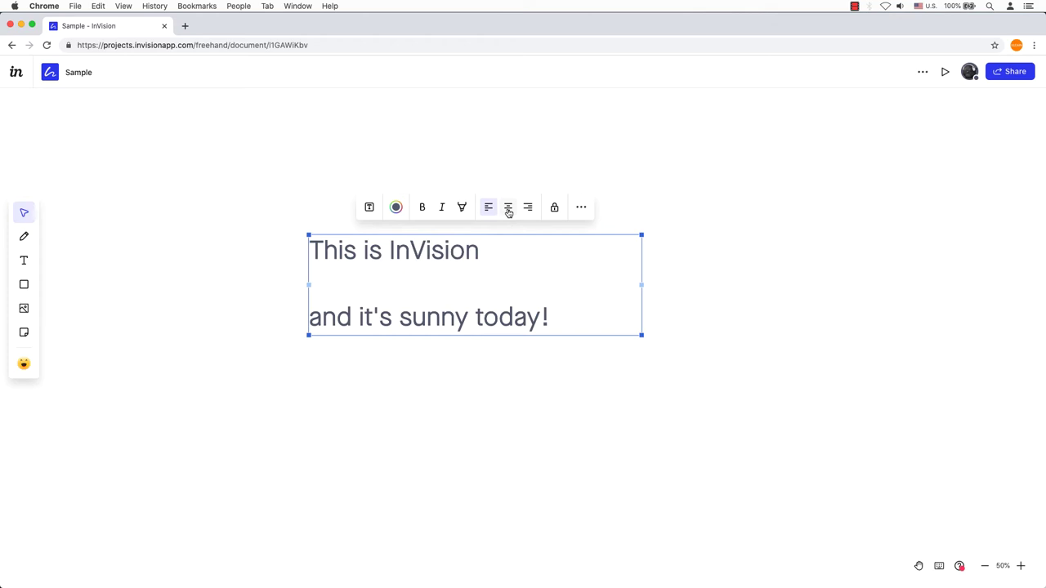
# Step: Right-align the text, make it bold and italic with a highlight, and lock it
pyautogui.click(507, 208)
pyautogui.click(422, 208)
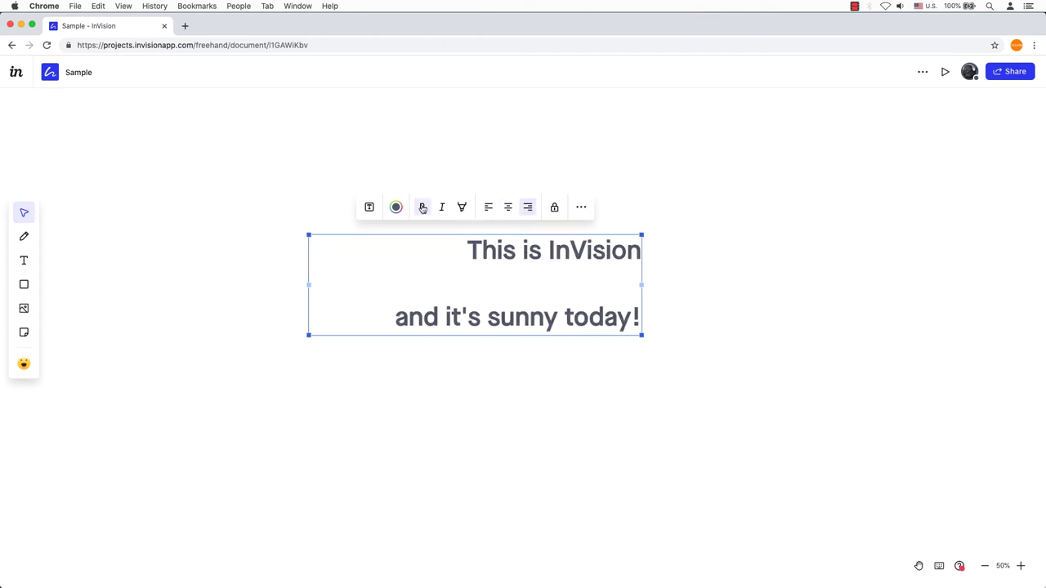
pyautogui.click(441, 208)
pyautogui.click(464, 209)
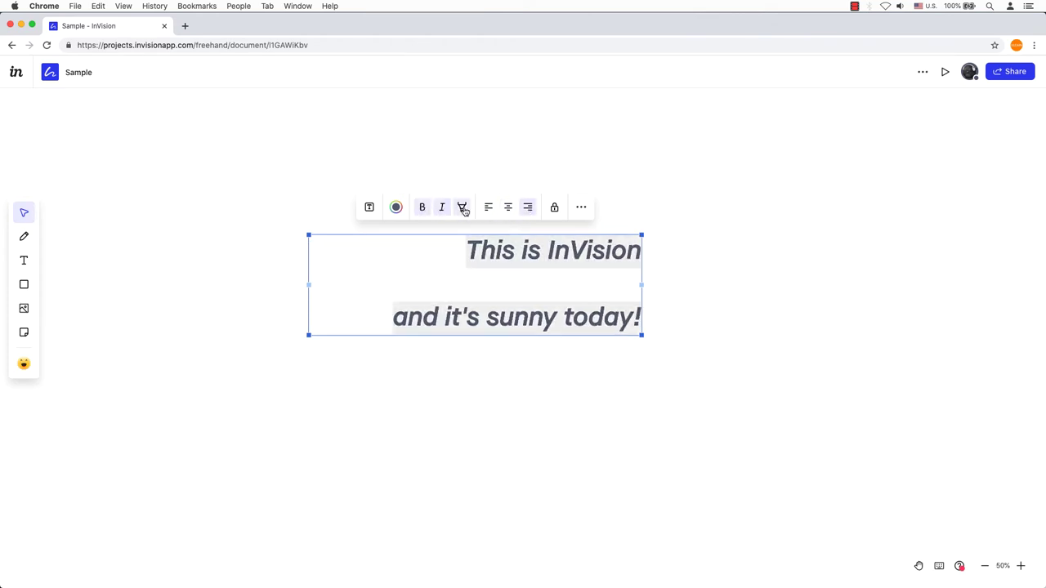
pyautogui.click(553, 207)
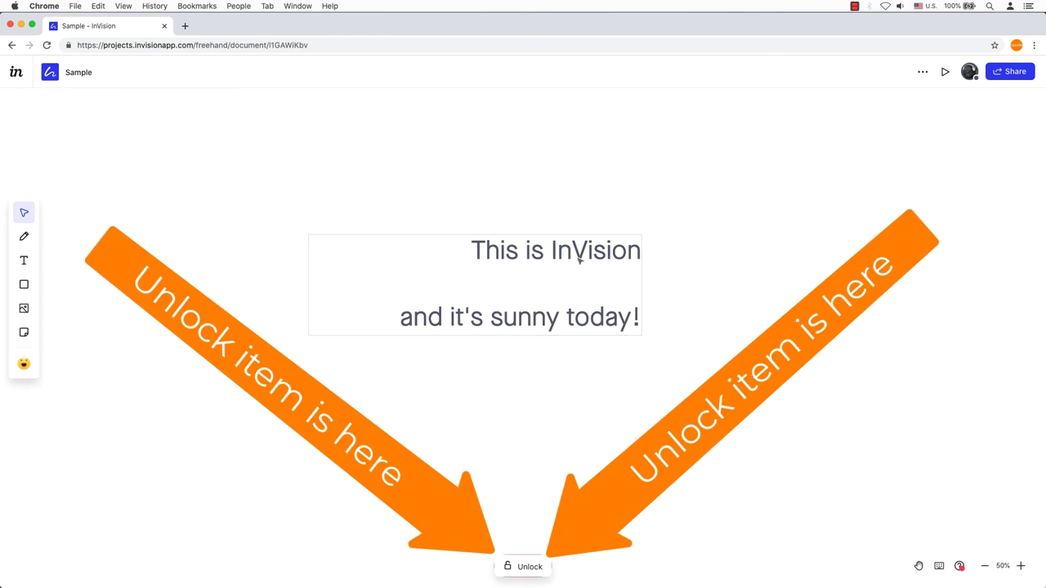
# Step: Unlock the text and convert it into a sticky note
pyautogui.click(368, 210)
pyautogui.click(372, 241)
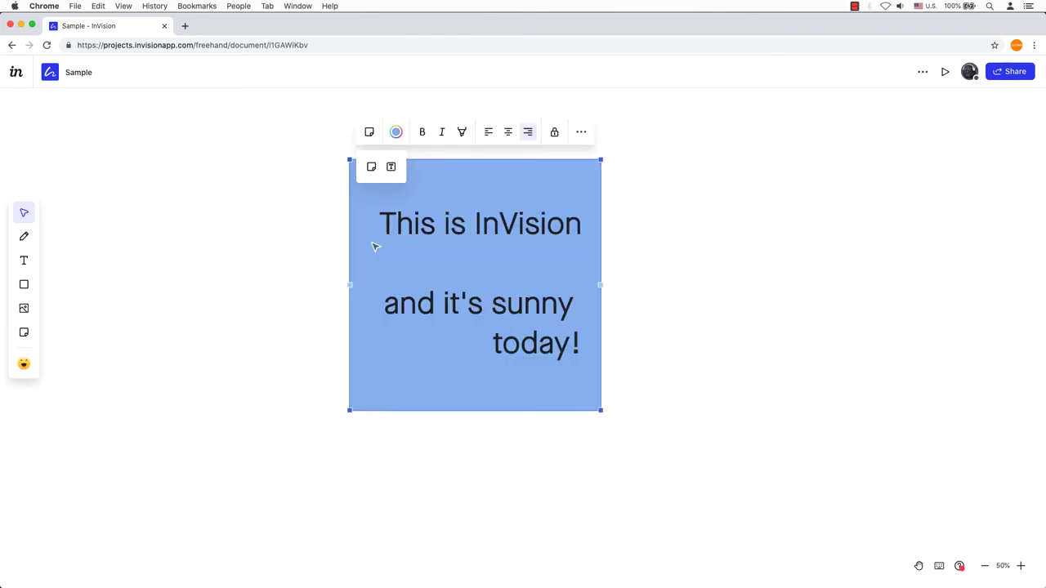
pyautogui.click(581, 207)
pyautogui.press('Escape')
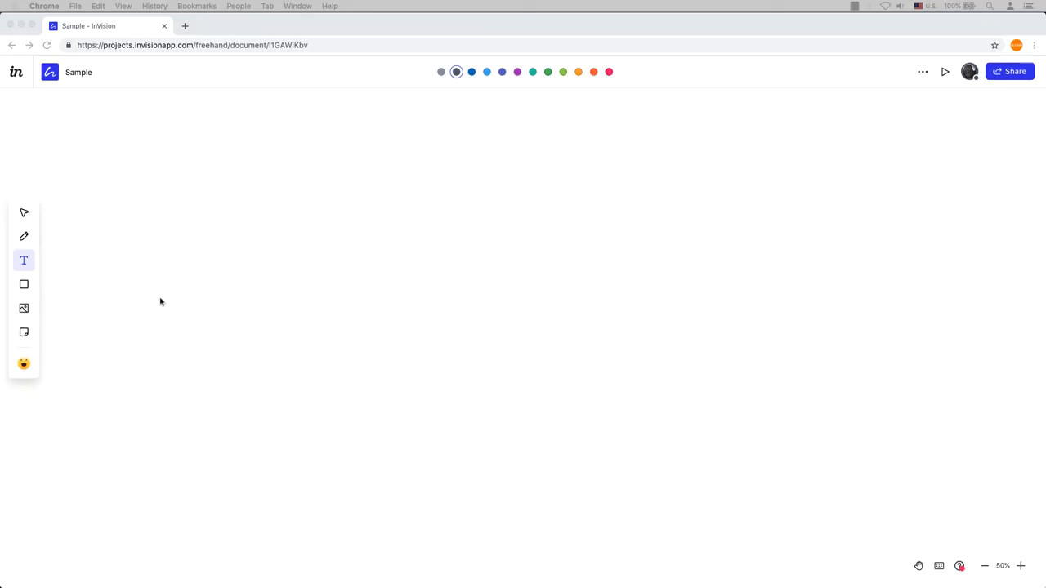
# Step: Draw three rectangles: a large box, a wide horizontal bar, and a smaller square below it
pyautogui.click(24, 285)
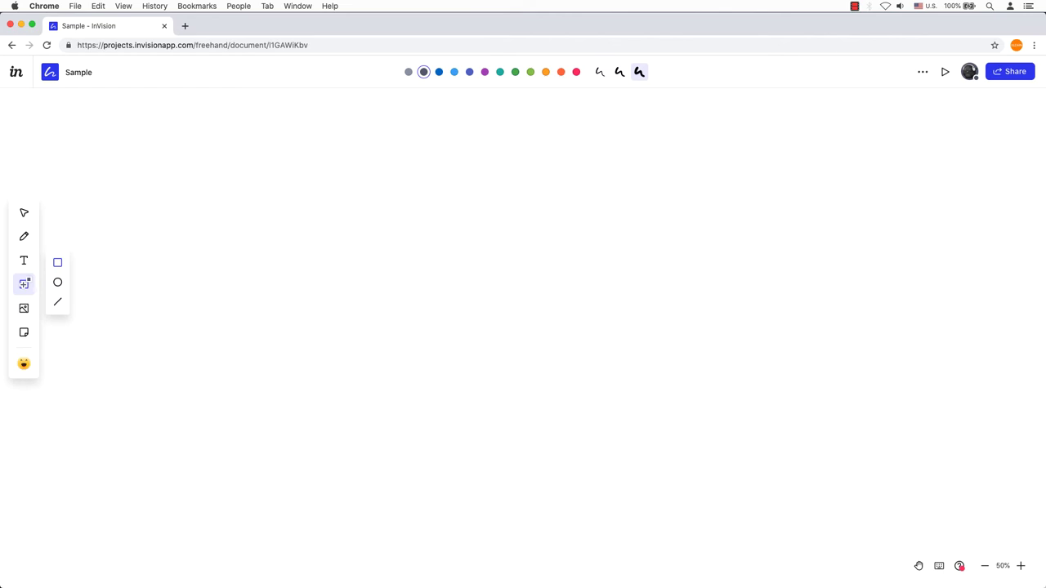
pyautogui.click(57, 263)
pyautogui.moveTo(228, 214); pyautogui.dragTo(364, 362)
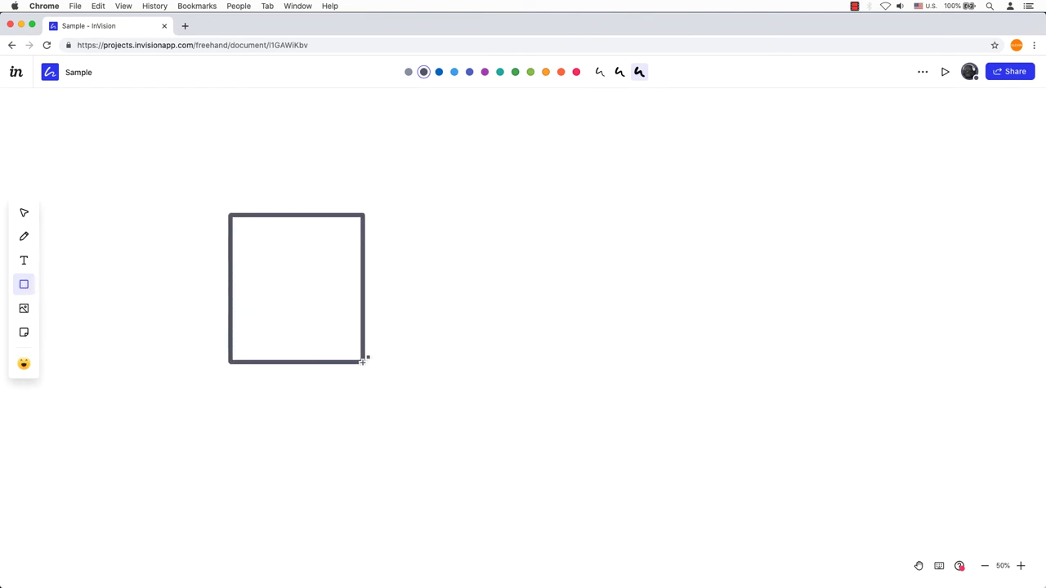
pyautogui.moveTo(399, 261); pyautogui.dragTo(646, 314)
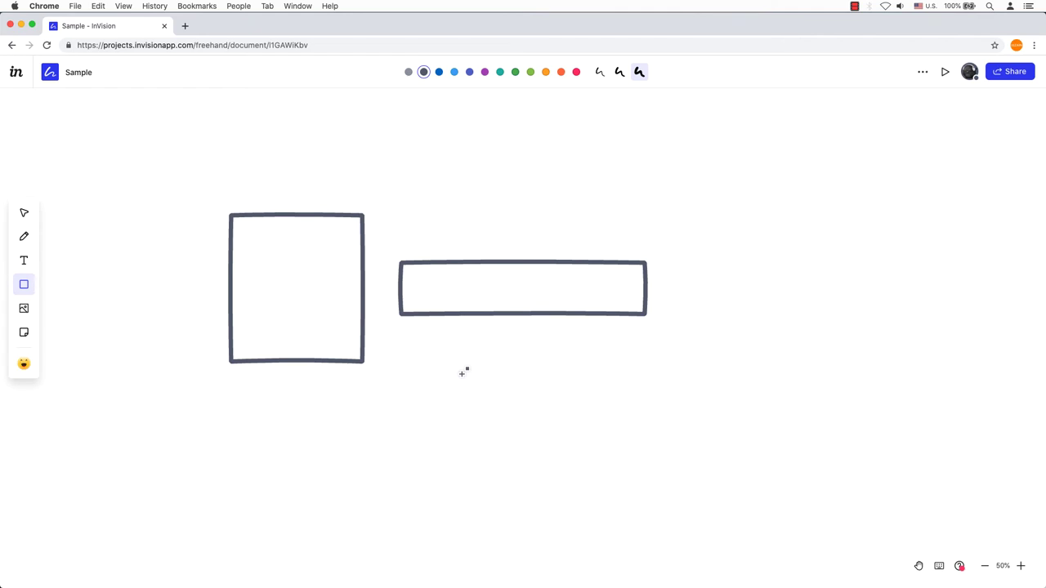
pyautogui.moveTo(397, 344); pyautogui.dragTo(499, 438)
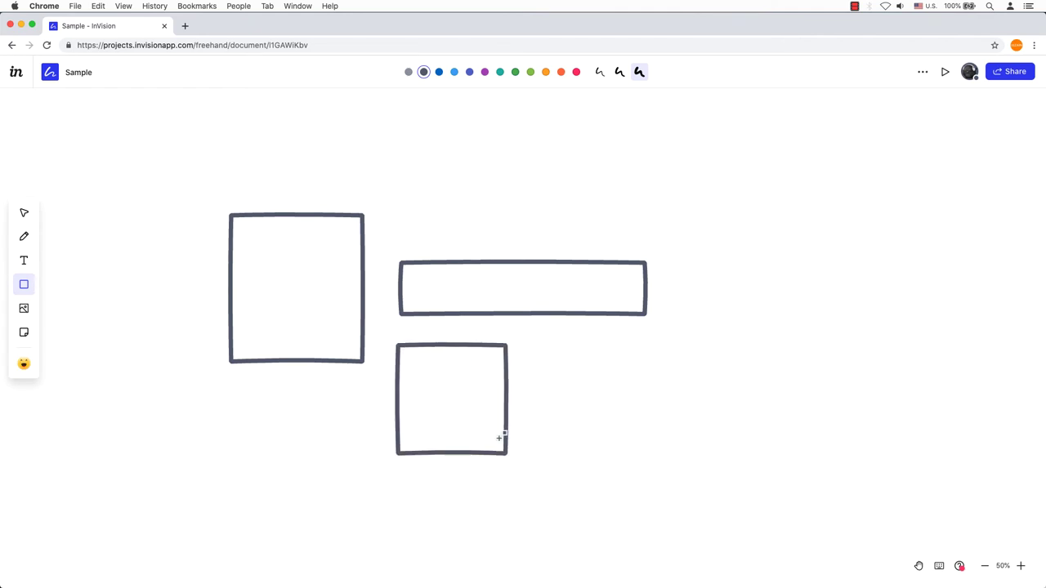
# Step: Draw two offset horizontal lines with the Line tool, then exit drawing
pyautogui.click(55, 269)
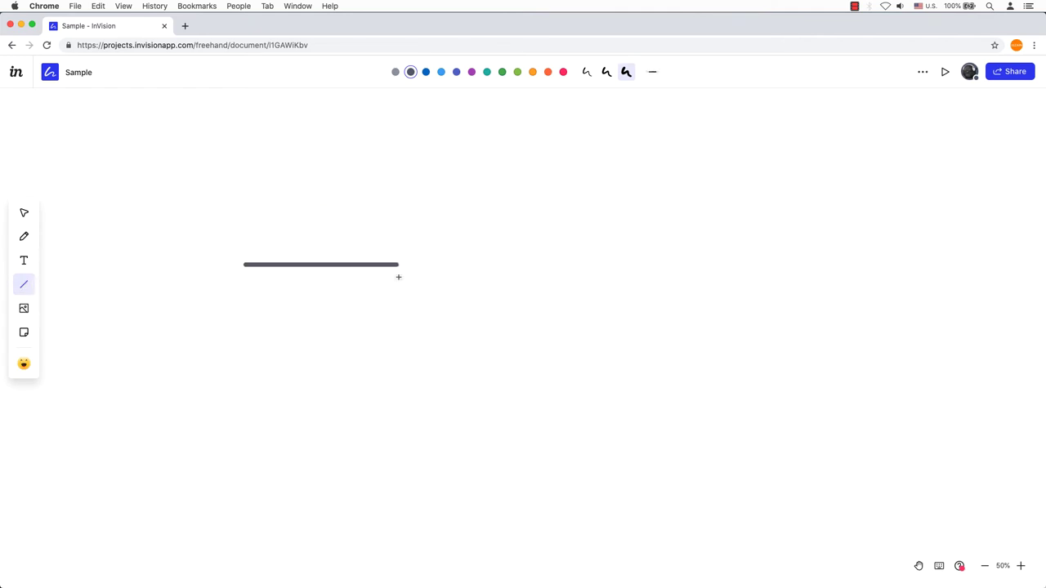
pyautogui.moveTo(247, 265)
pyautogui.mouseDown()
pyautogui.moveTo(406, 266)
pyautogui.moveTo(437, 168)
pyautogui.mouseUp()
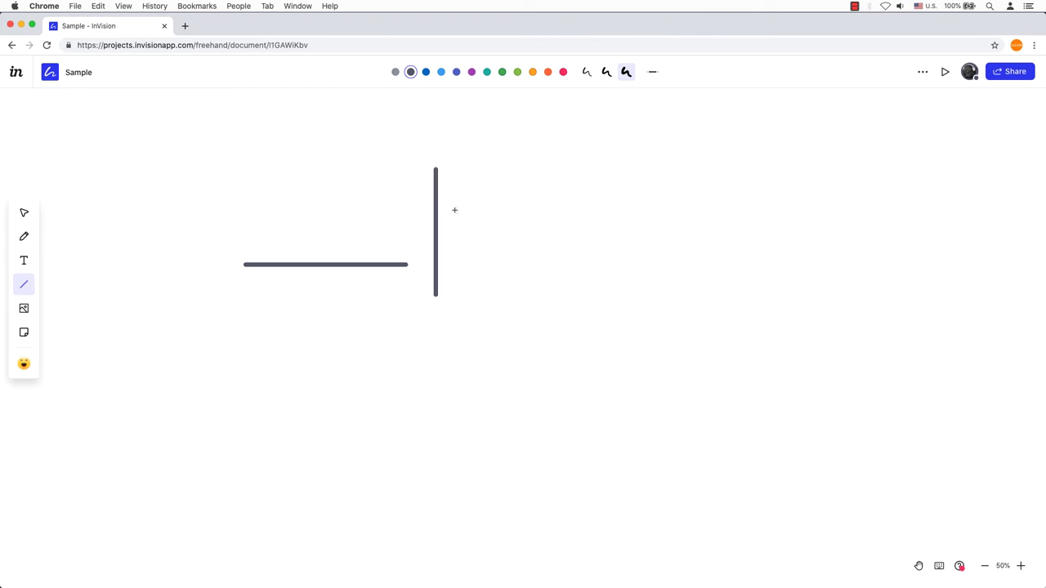
pyautogui.moveTo(454, 210); pyautogui.dragTo(585, 258)
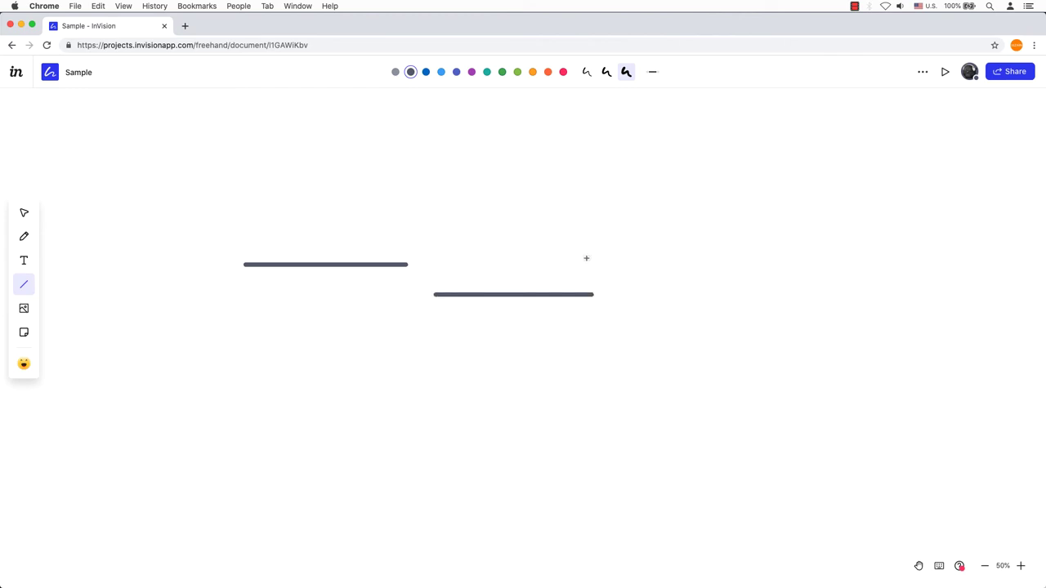
pyautogui.press('Escape')
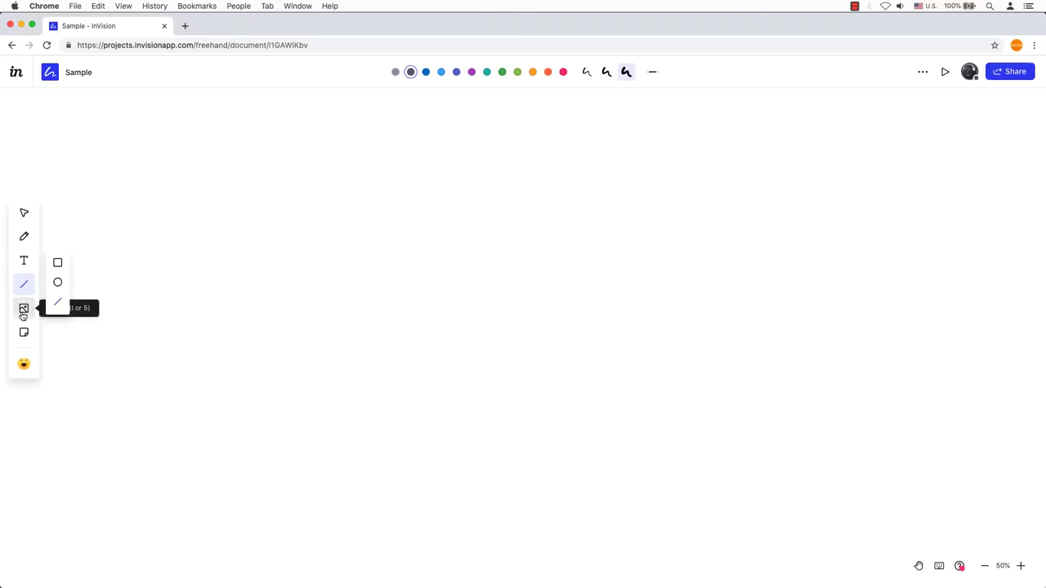
# Step: Skip the Image tool and draw a square box for the video placeholder
pyautogui.click(23, 312)
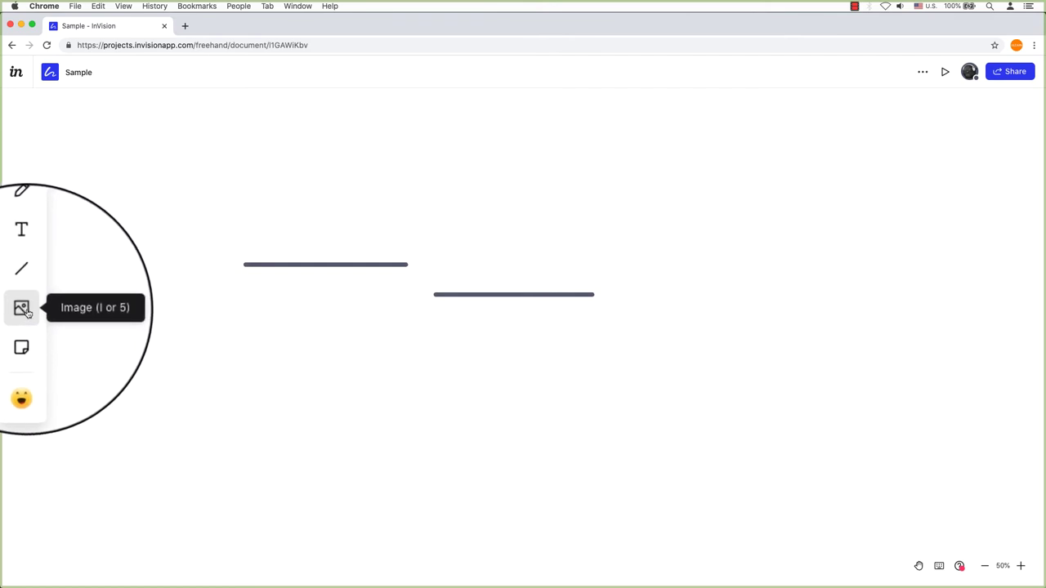
pyautogui.moveTo(420, 276); pyautogui.dragTo(675, 331)
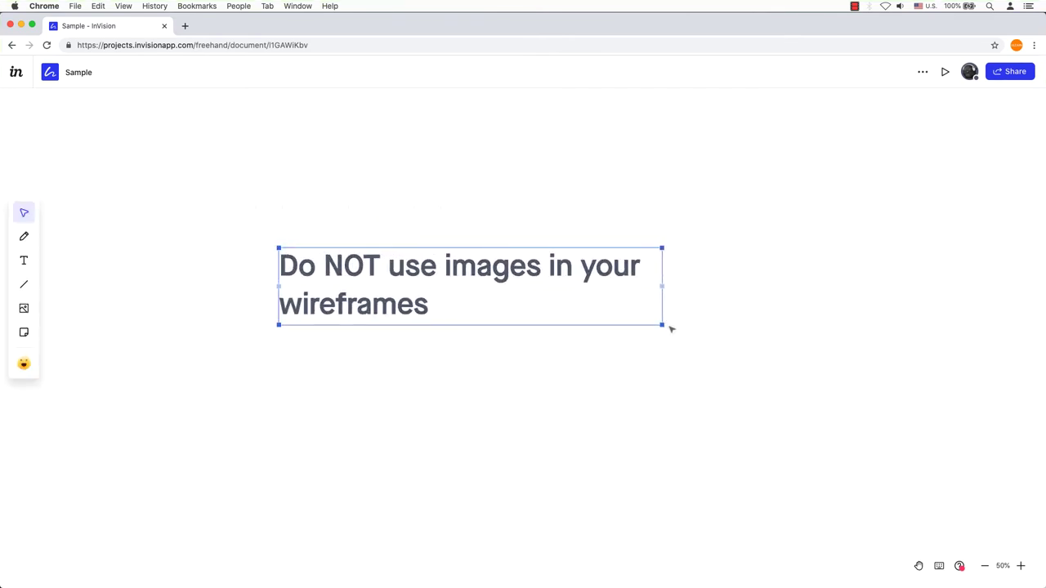
pyautogui.click(26, 286)
pyautogui.moveTo(247, 232); pyautogui.dragTo(403, 393)
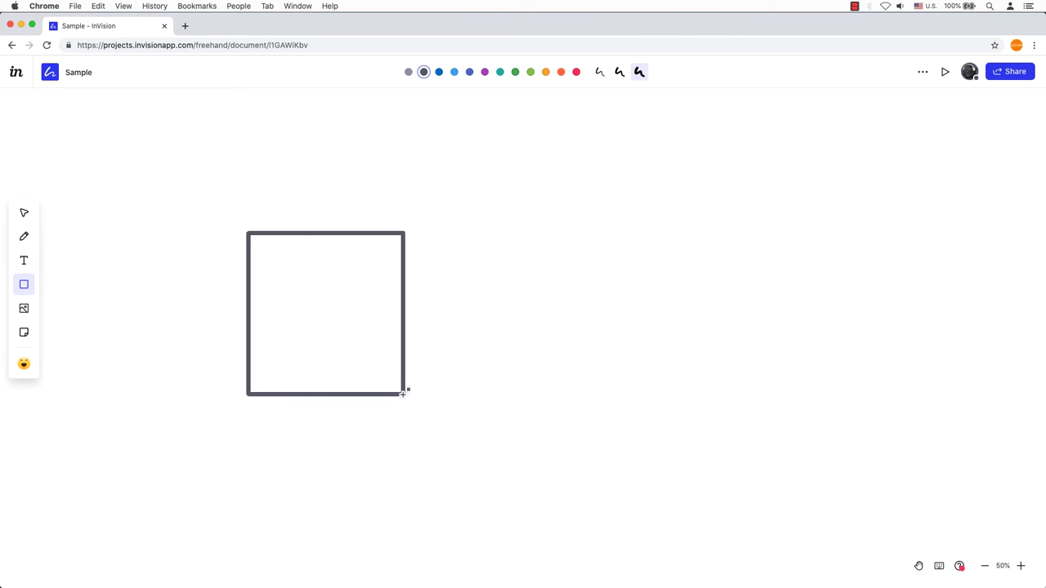
# Step: Draw an X inside the square, trim it to fit, then position the play triangle
pyautogui.press('l')
pyautogui.moveTo(260, 243)
pyautogui.mouseDown()
pyautogui.moveTo(392, 385)
pyautogui.moveTo(357, 410)
pyautogui.mouseUp()
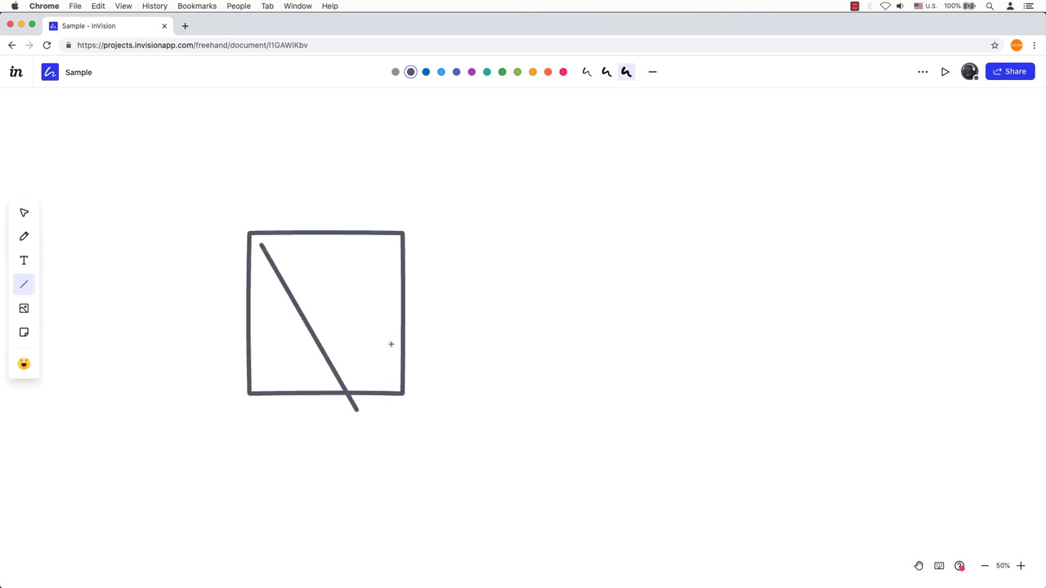
pyautogui.moveTo(390, 244)
pyautogui.mouseDown()
pyautogui.moveTo(280, 346)
pyautogui.moveTo(260, 384)
pyautogui.mouseUp()
pyautogui.click(23, 213)
pyautogui.click(349, 399)
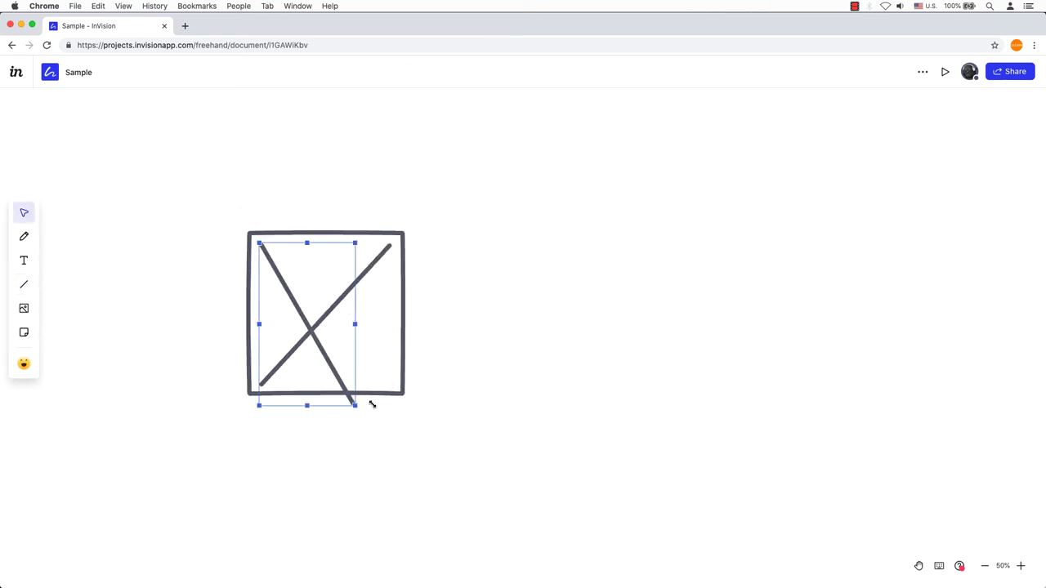
pyautogui.moveTo(356, 405); pyautogui.dragTo(343, 384)
pyautogui.moveTo(342, 314); pyautogui.dragTo(395, 315)
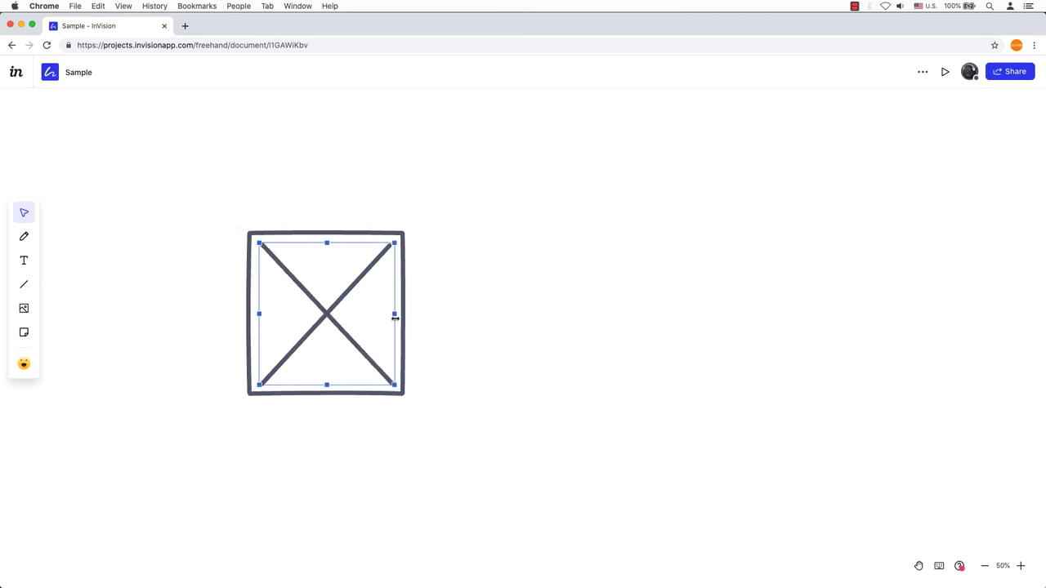
pyautogui.click(494, 327)
pyautogui.moveTo(320, 307); pyautogui.dragTo(320, 310)
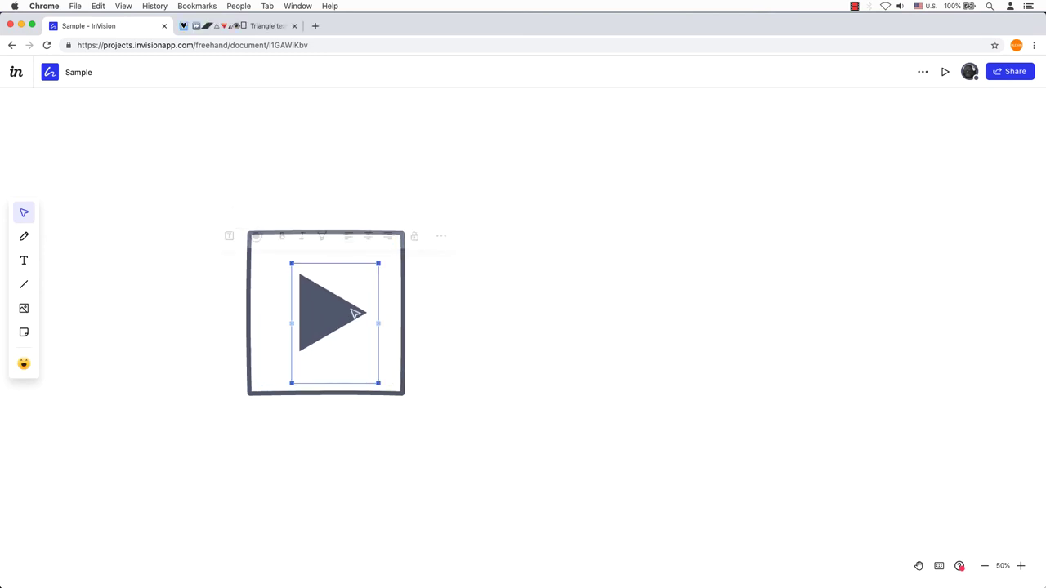
pyautogui.click(543, 307)
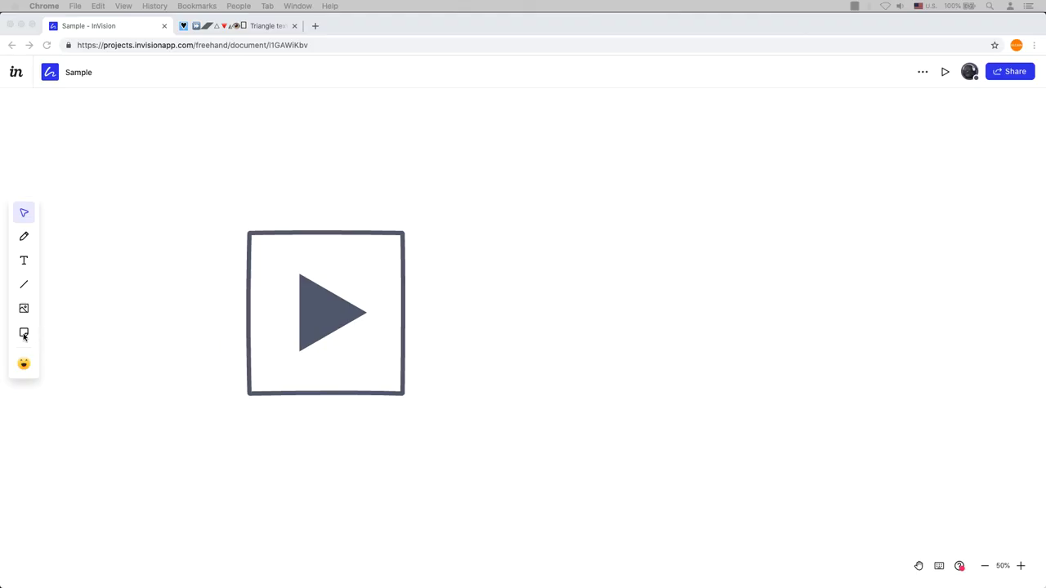
# Step: Add a 'team trailer' sticky note beside the play box and resize it
pyautogui.click(24, 333)
pyautogui.moveTo(470, 268); pyautogui.dragTo(575, 361)
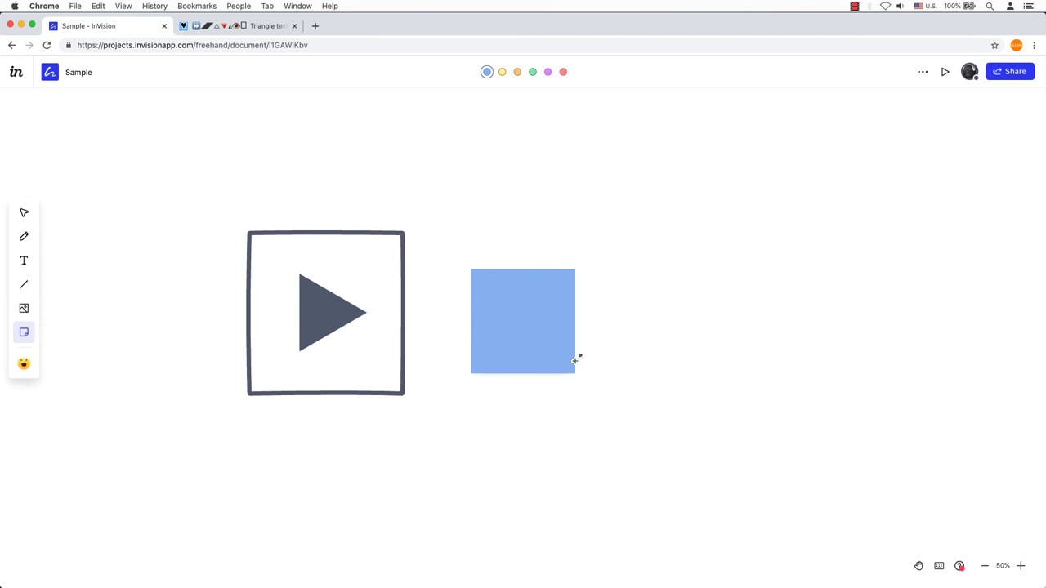
pyautogui.write('team trailer')
pyautogui.press('Escape')
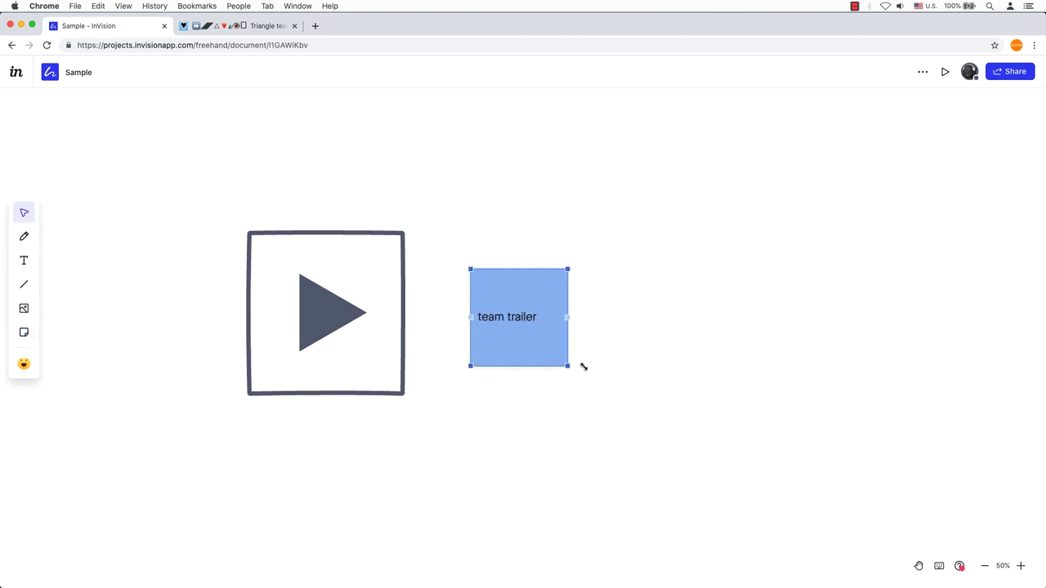
pyautogui.moveTo(568, 322); pyautogui.dragTo(646, 322)
pyautogui.moveTo(471, 269)
pyautogui.mouseDown()
pyautogui.moveTo(471, 304)
pyautogui.moveTo(500, 287)
pyautogui.mouseUp()
# Step: Turn the sticky note orange and place an emoji reaction on the canvas
pyautogui.click(495, 259)
pyautogui.click(535, 295)
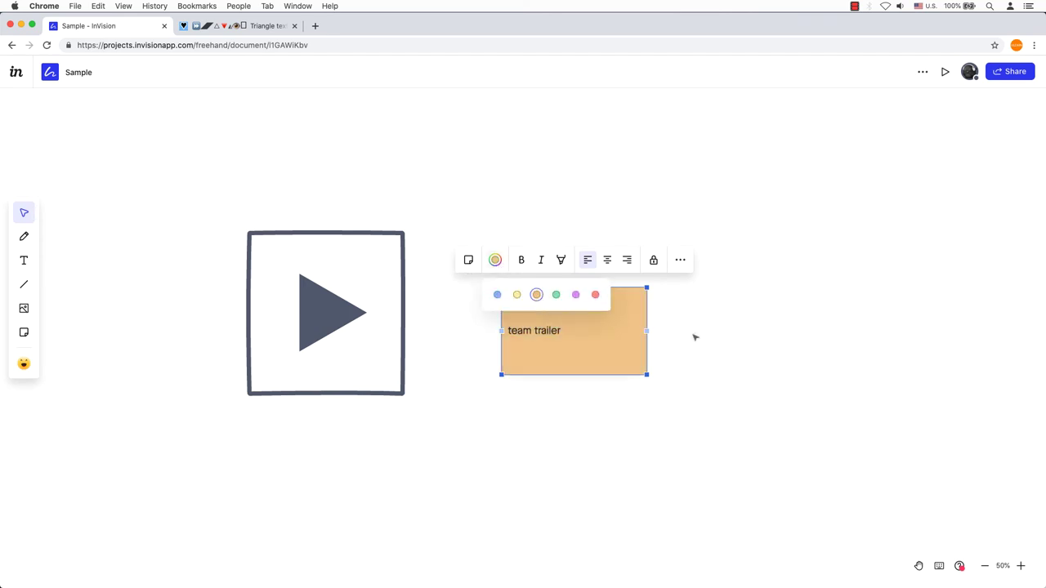
pyautogui.click(694, 337)
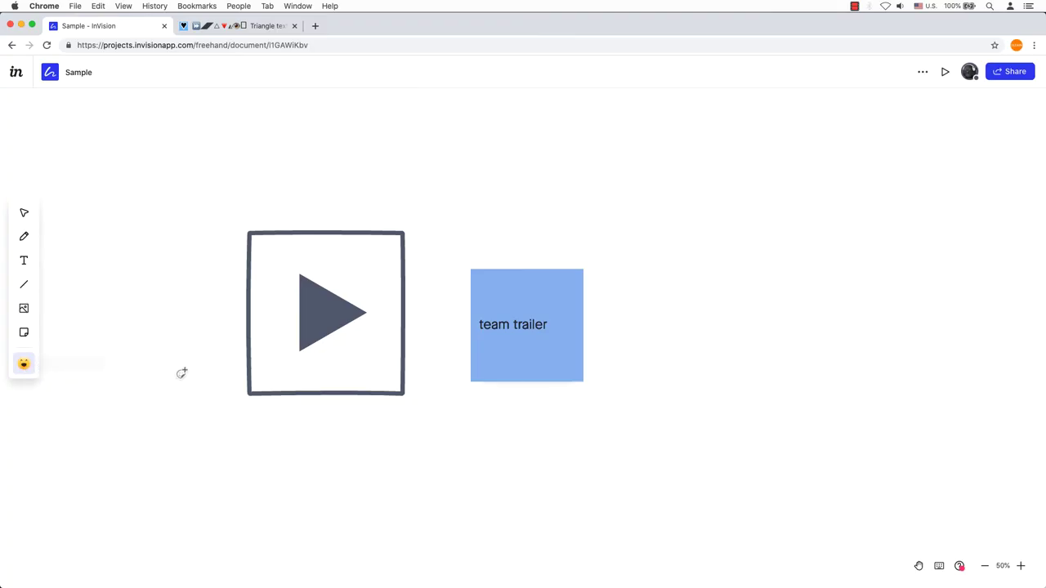
pyautogui.click(436, 380)
pyautogui.click(457, 377)
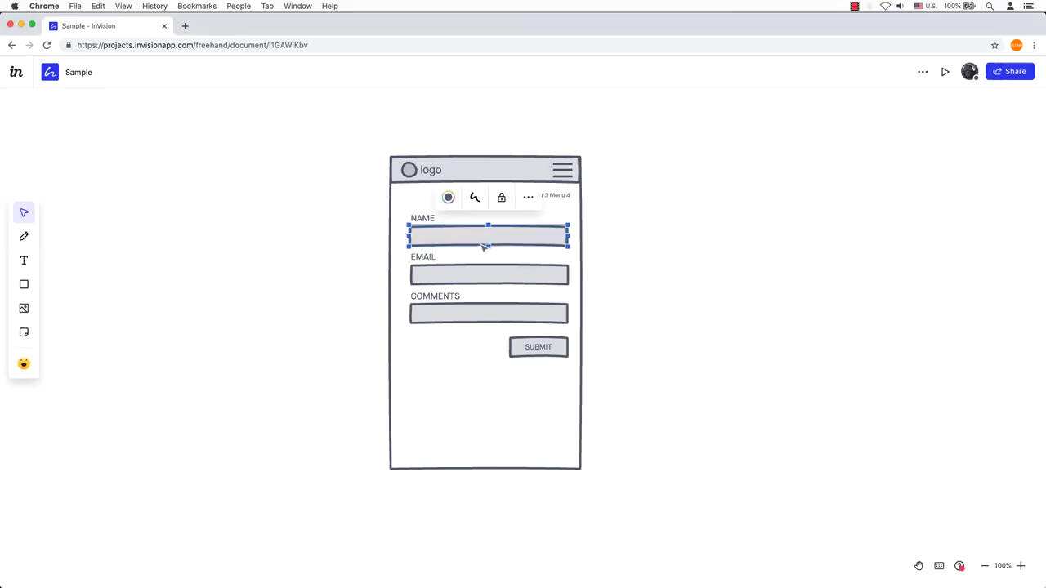
# Step: Select the NAME input box and recolour it dark grey
pyautogui.keyDown('shift'); pyautogui.click(527, 276); pyautogui.keyUp('shift')
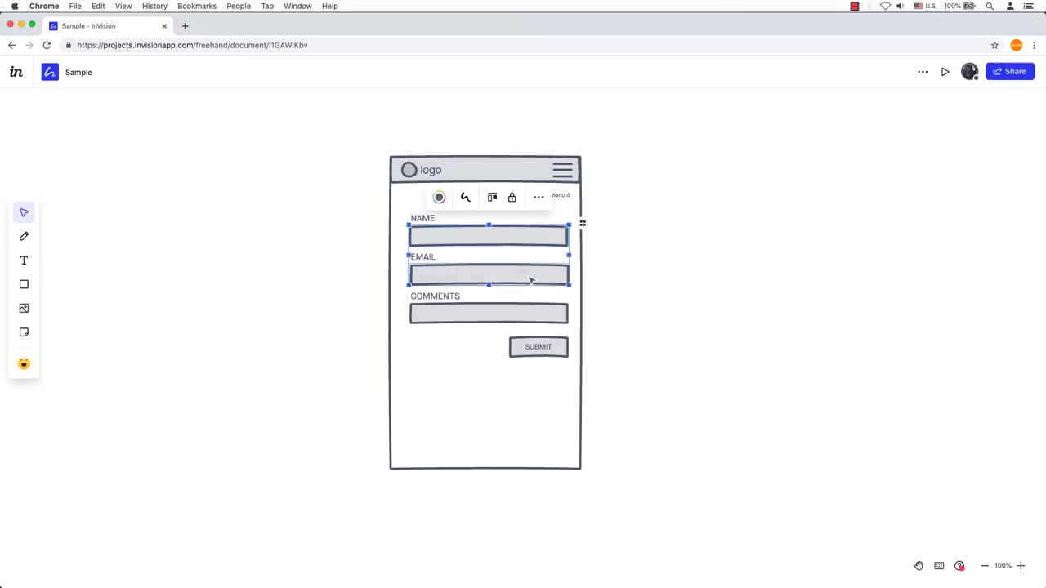
pyautogui.click(452, 238)
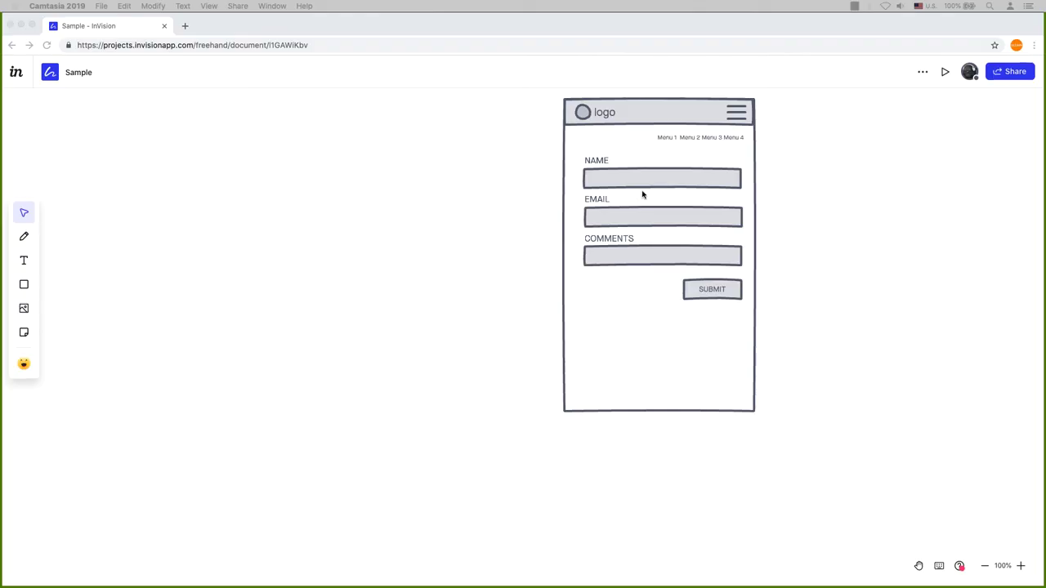
pyautogui.click(671, 181)
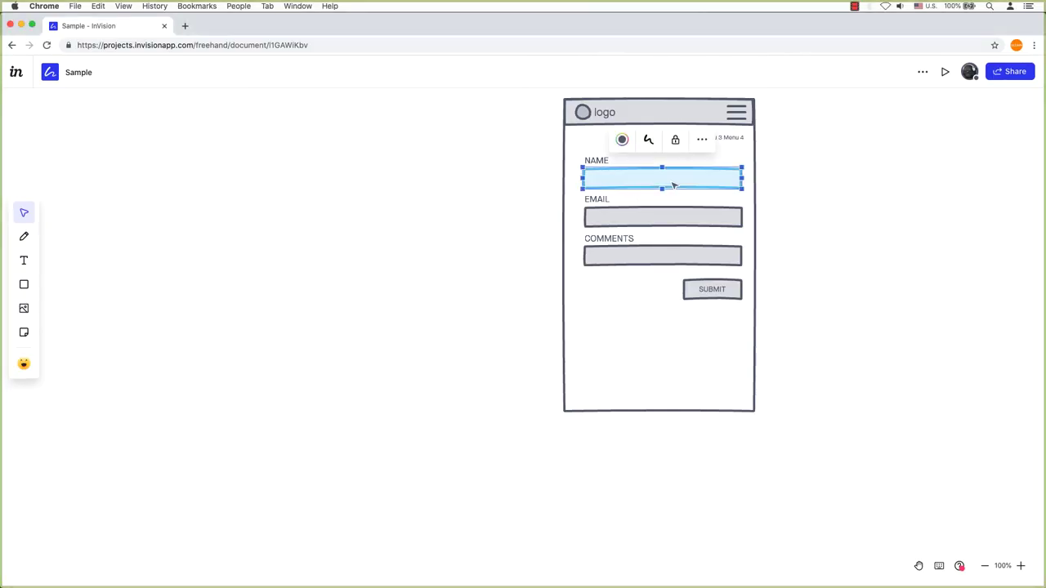
pyautogui.click(622, 141)
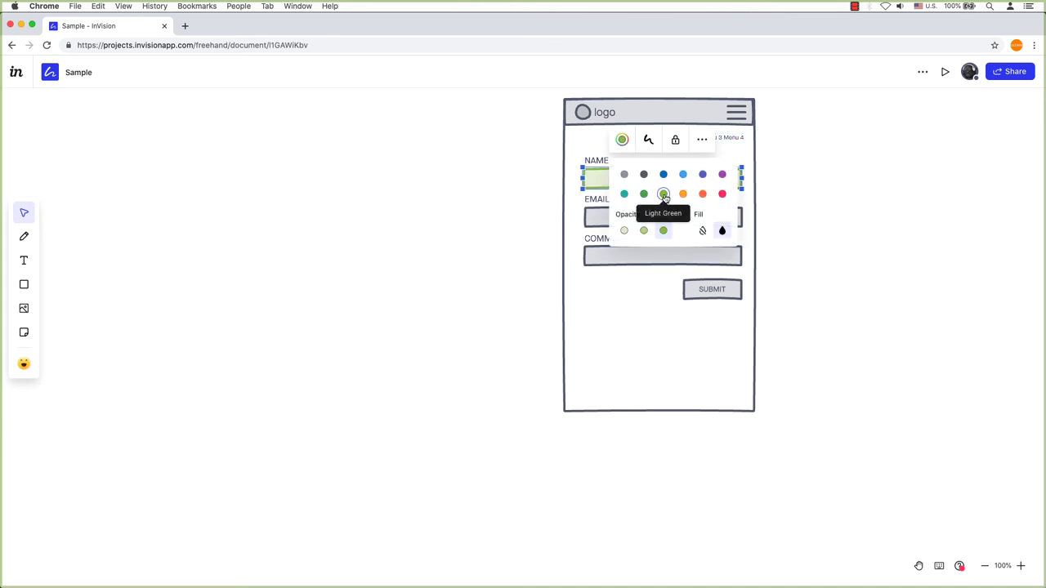
pyautogui.click(643, 174)
# Step: Give the NAME box the lightest opacity, then show a hamburger line's line-end options
pyautogui.click(643, 231)
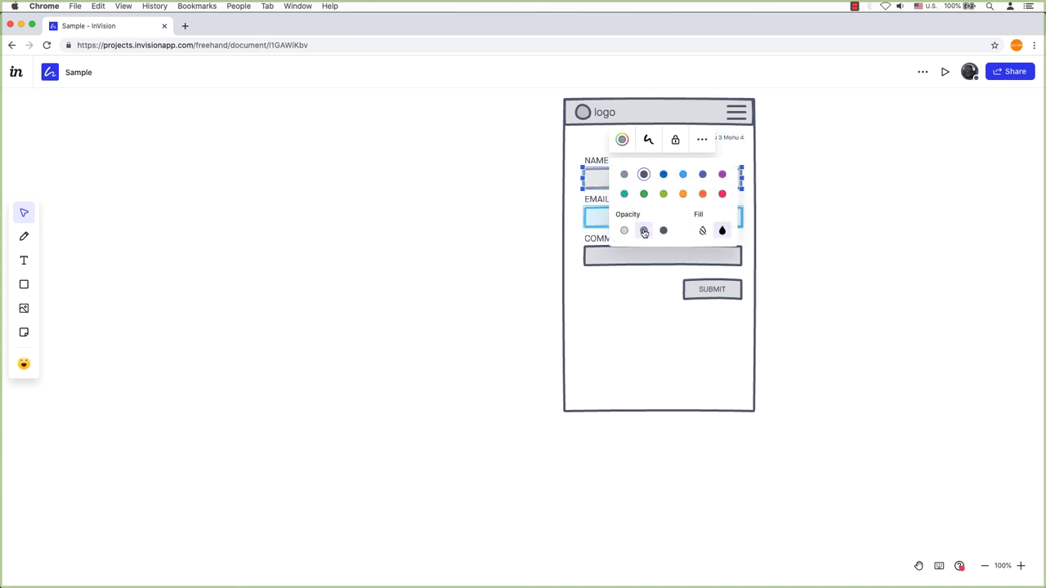
pyautogui.click(623, 230)
pyautogui.click(736, 113)
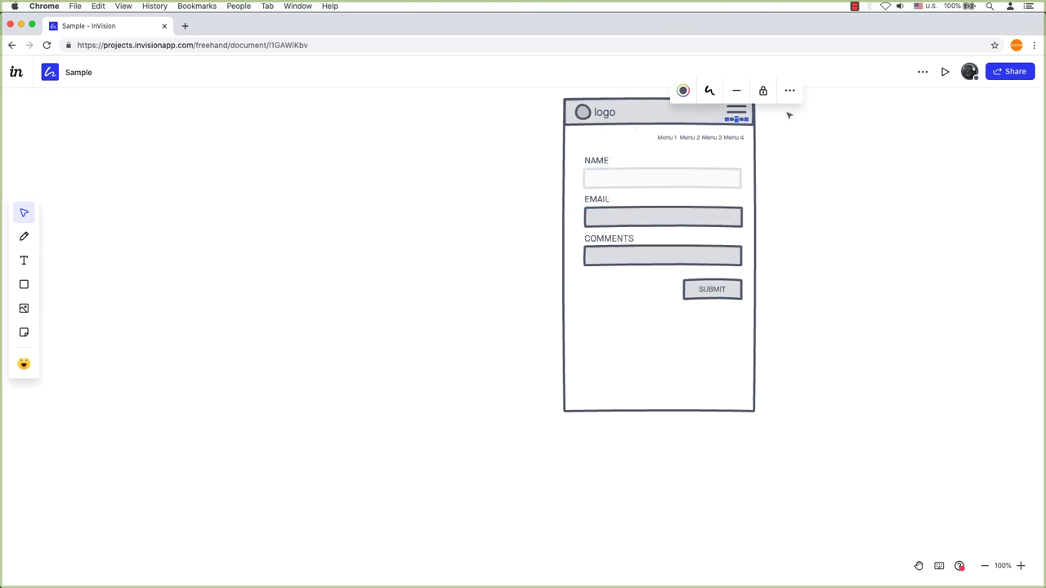
pyautogui.click(739, 93)
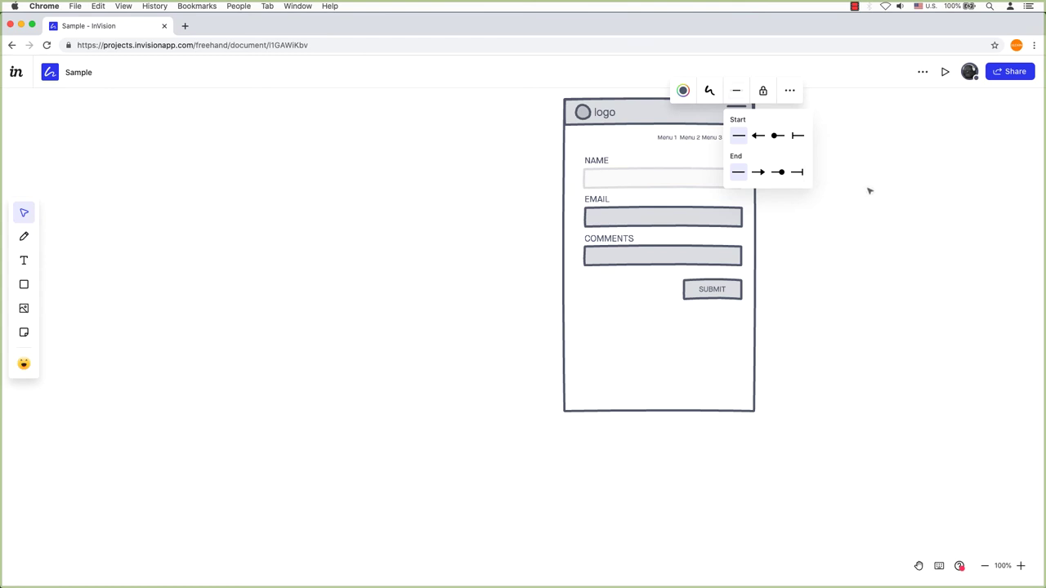
# Step: Centre-align the three hamburger lines and shift the icon slightly left in the header
pyautogui.click(759, 110)
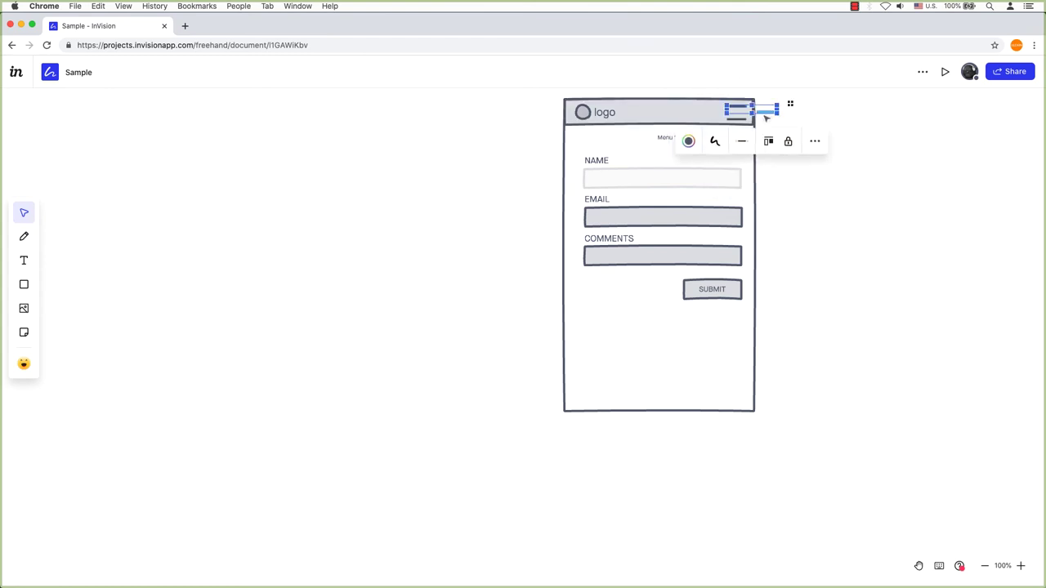
pyautogui.keyDown('shift'); pyautogui.click(766, 115); pyautogui.keyUp('shift')
pyautogui.click(768, 148)
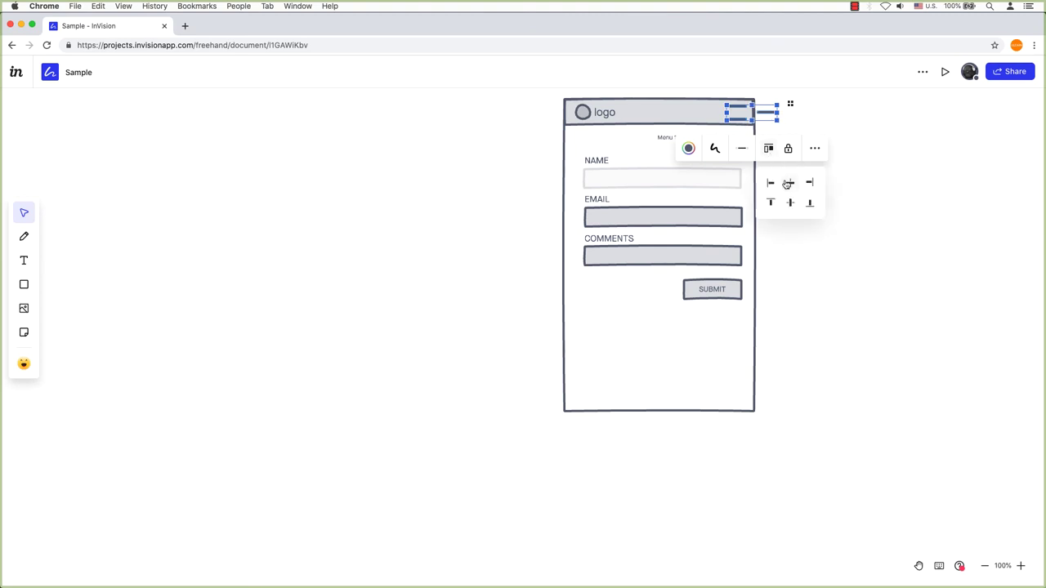
pyautogui.click(788, 183)
pyautogui.moveTo(751, 113); pyautogui.dragTo(738, 112)
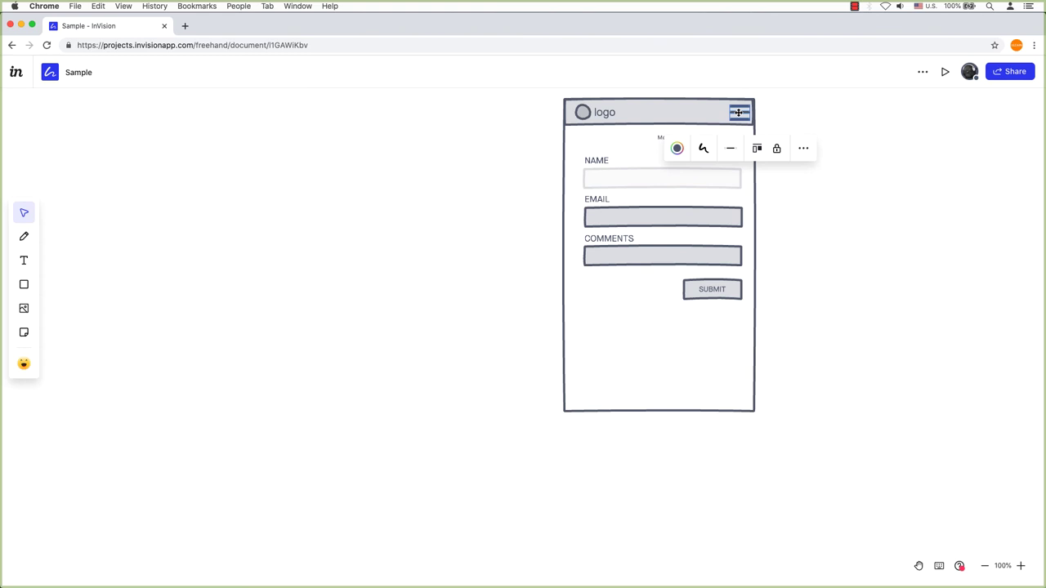
pyautogui.click(816, 125)
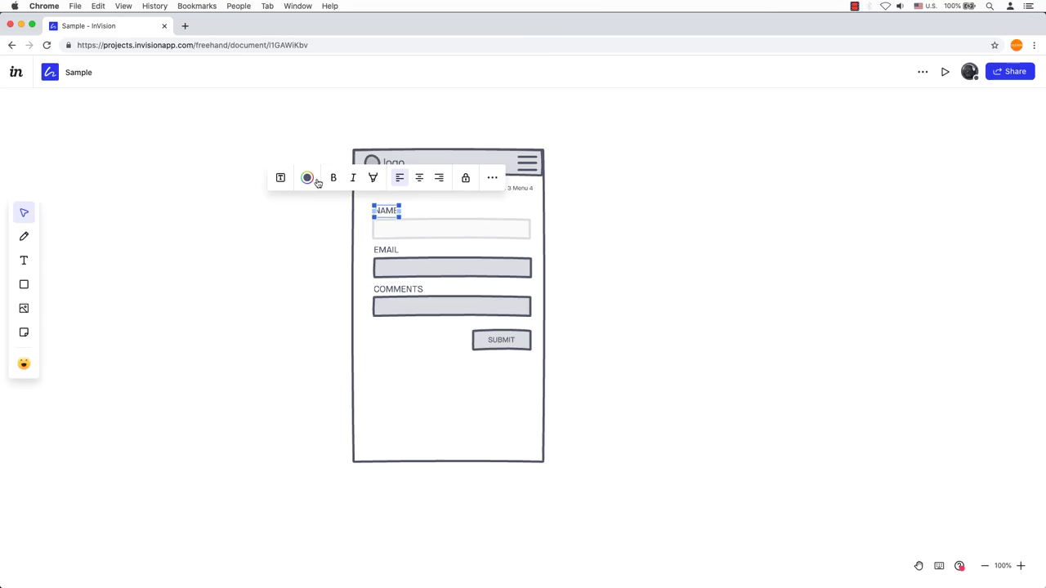
# Step: Make the NAME label red and bold
pyautogui.click(310, 180)
pyautogui.click(409, 233)
pyautogui.click(392, 214)
pyautogui.click(334, 178)
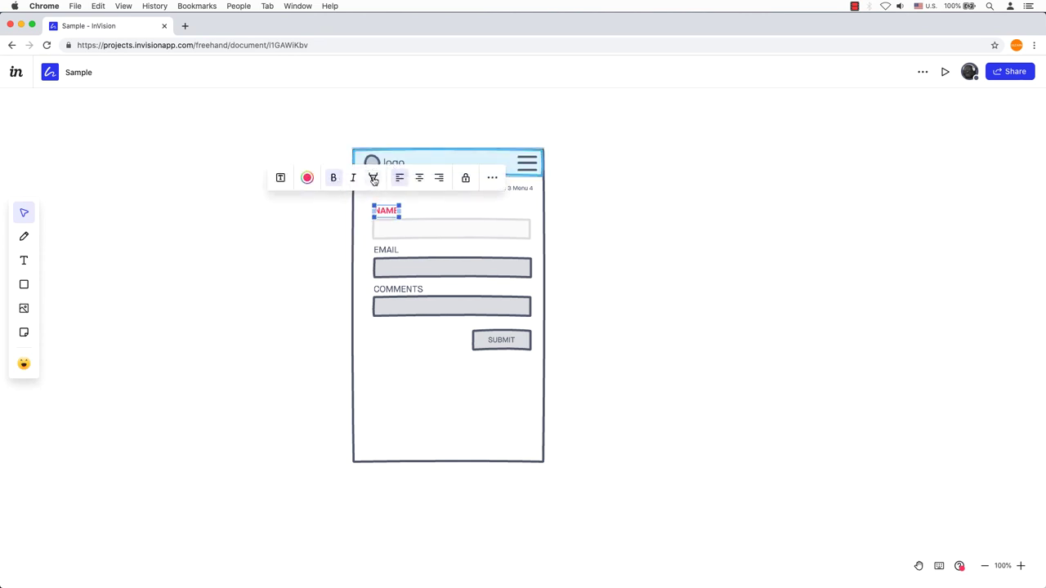
# Step: Lock and unlock the NAME label, then convert it to a sticky note
pyautogui.click(466, 177)
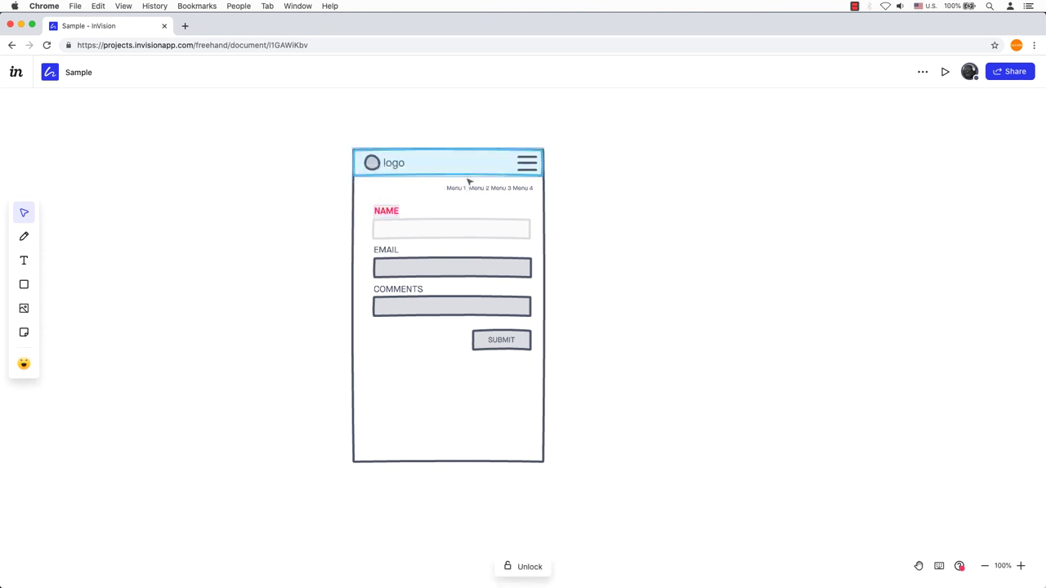
pyautogui.click(509, 567)
pyautogui.click(281, 177)
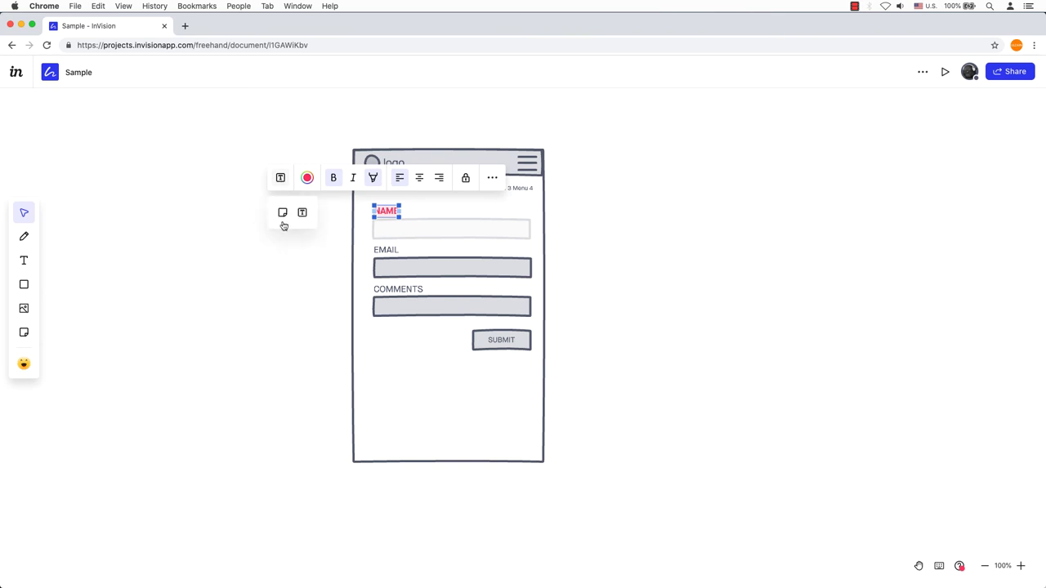
pyautogui.click(282, 214)
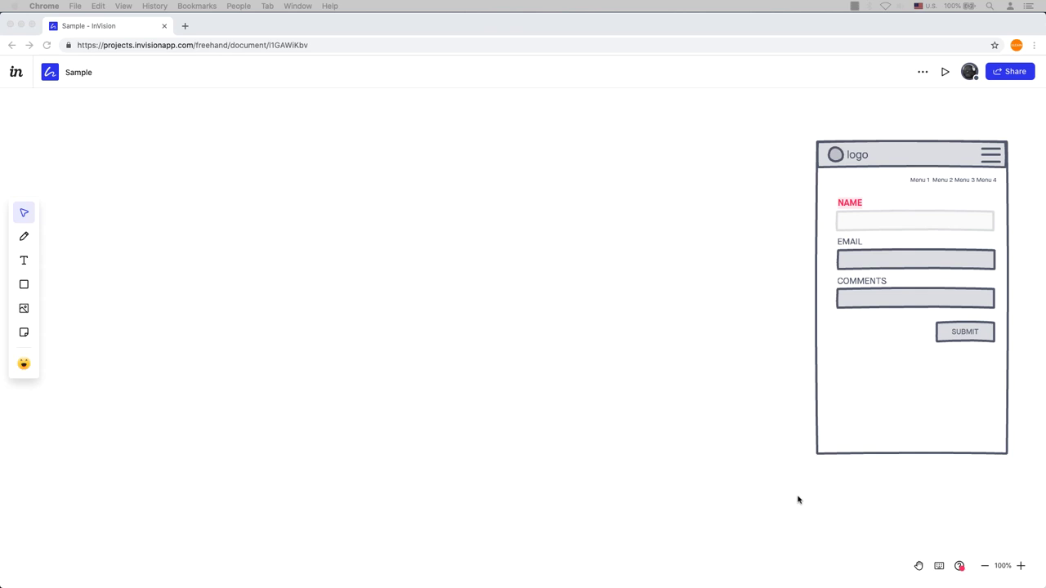
# Step: Pan the canvas twice with the hand tool to recentre the wireframe
pyautogui.click(918, 566)
pyautogui.moveTo(845, 394); pyautogui.dragTo(421, 397)
pyautogui.press('v')
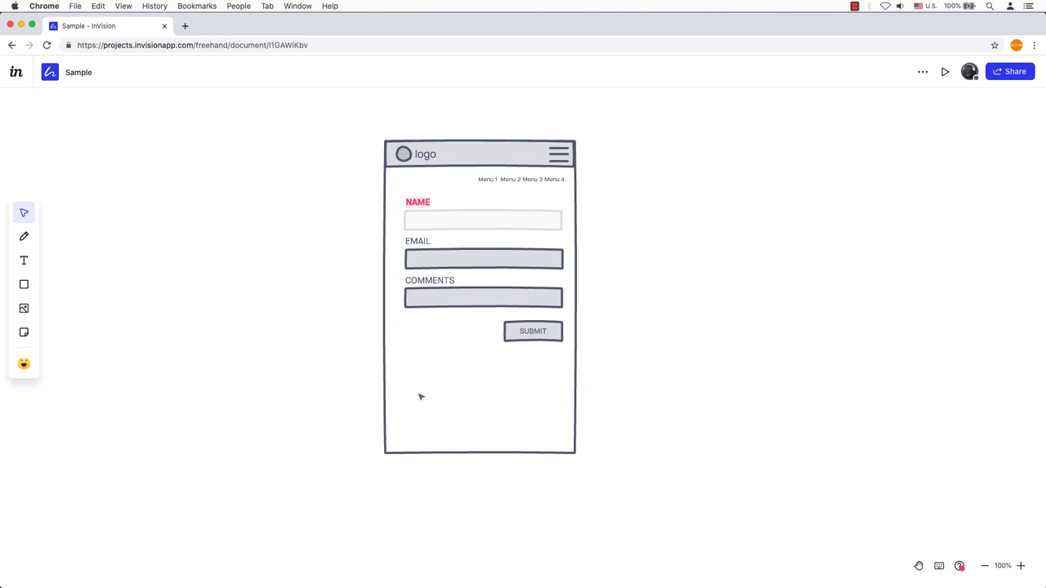
pyautogui.press('h')
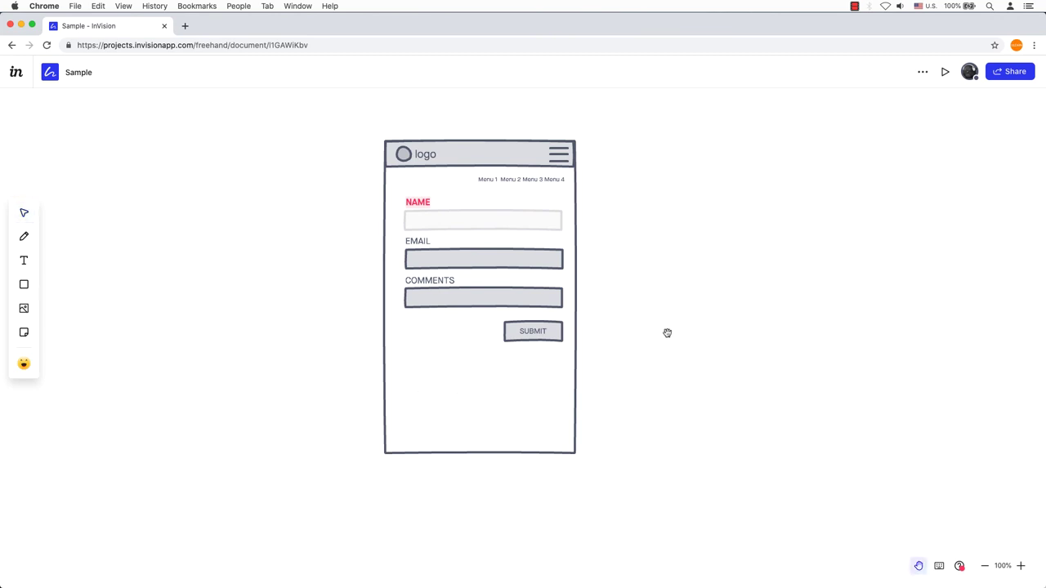
pyautogui.moveTo(665, 332)
pyautogui.mouseDown()
pyautogui.moveTo(642, 343)
pyautogui.moveTo(671, 338)
pyautogui.mouseUp()
pyautogui.press('v')
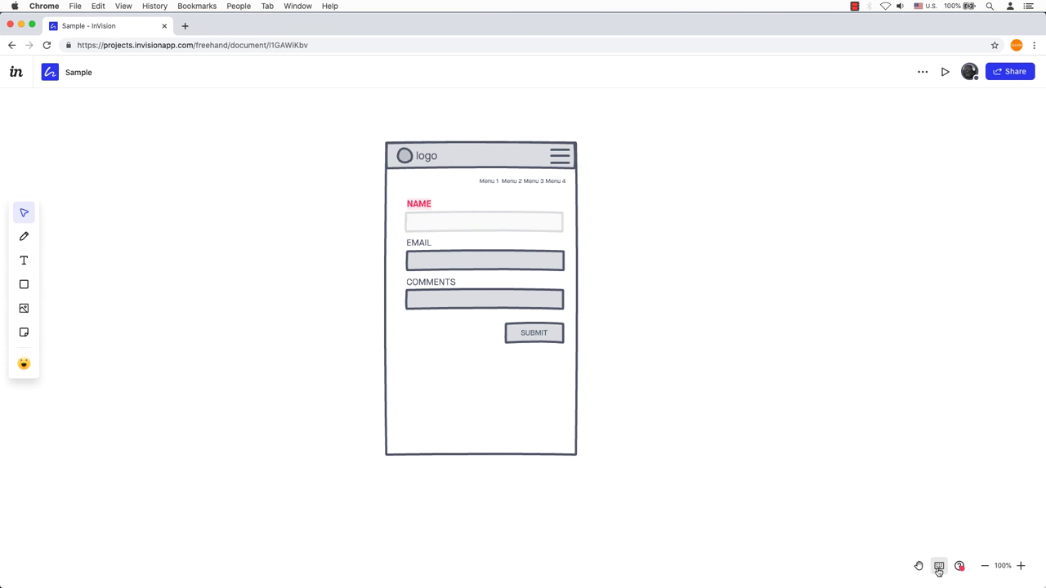
pyautogui.click(939, 567)
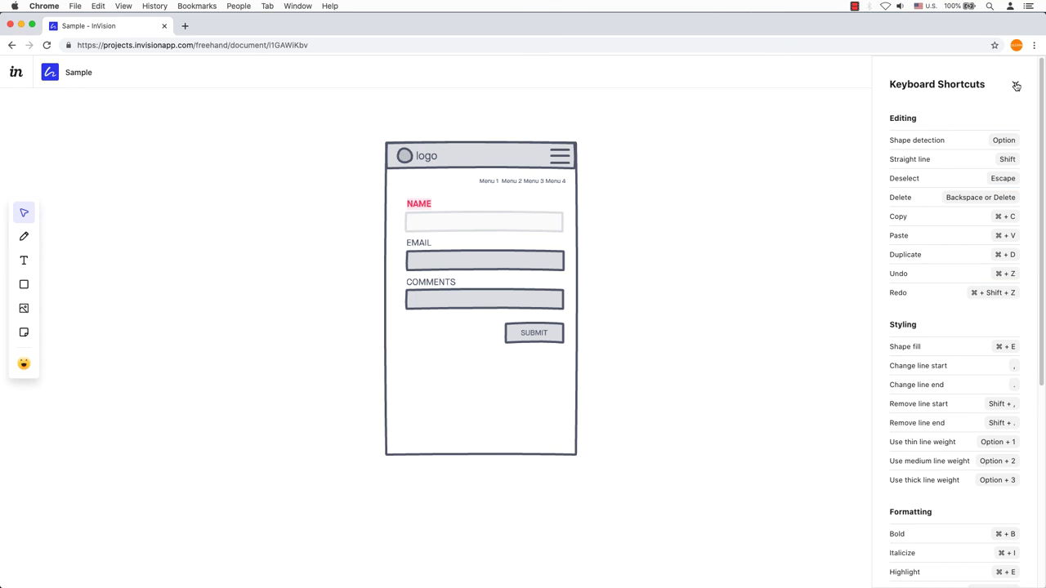
pyautogui.click(1016, 86)
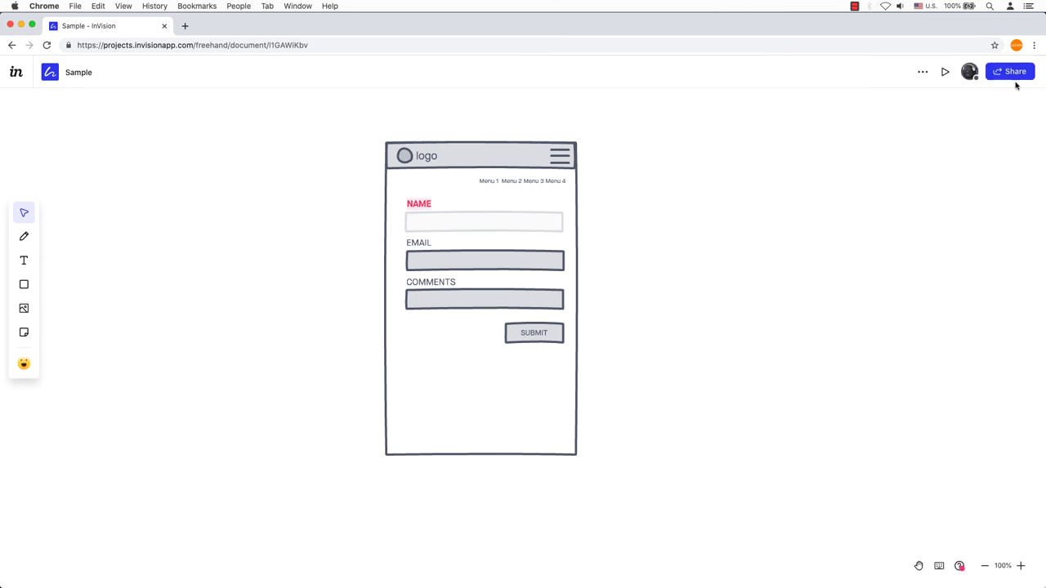
pyautogui.click(959, 566)
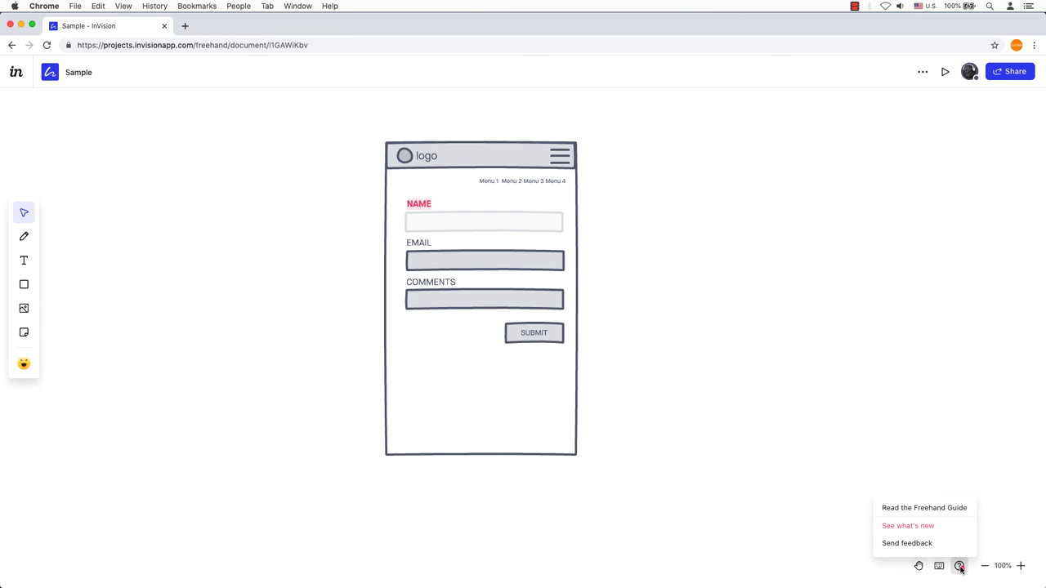
pyautogui.click(1021, 566)
pyautogui.click(985, 567)
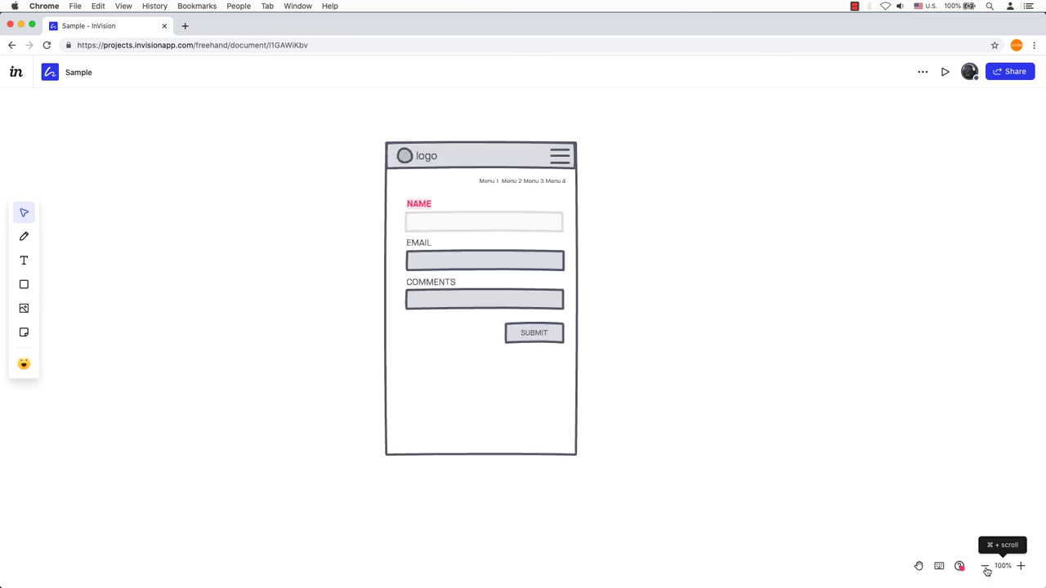
# Step: Zoom the canvas out twice with the minus button, toward 42%
pyautogui.click(986, 570)
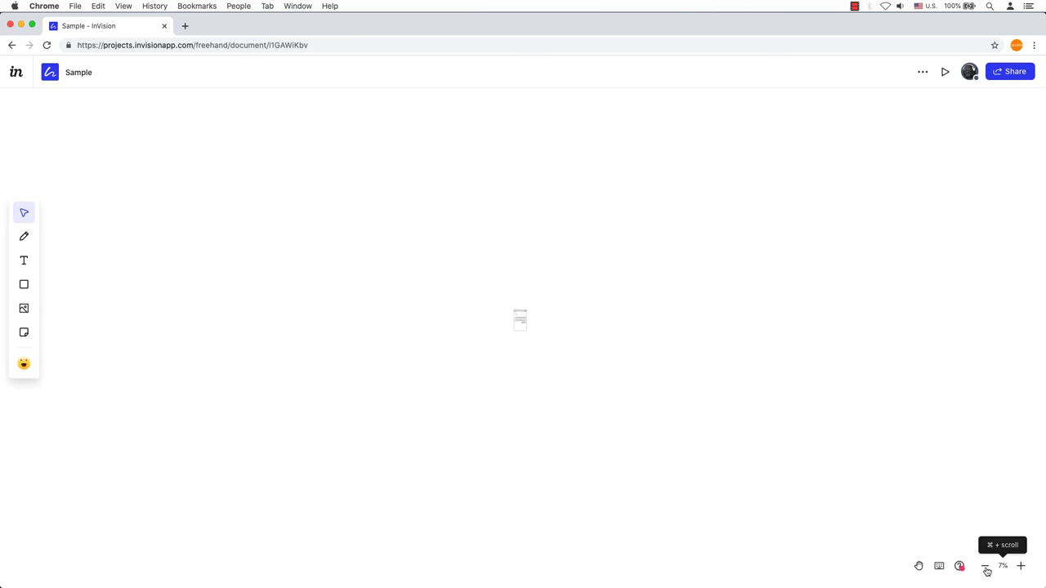
pyautogui.click(986, 570)
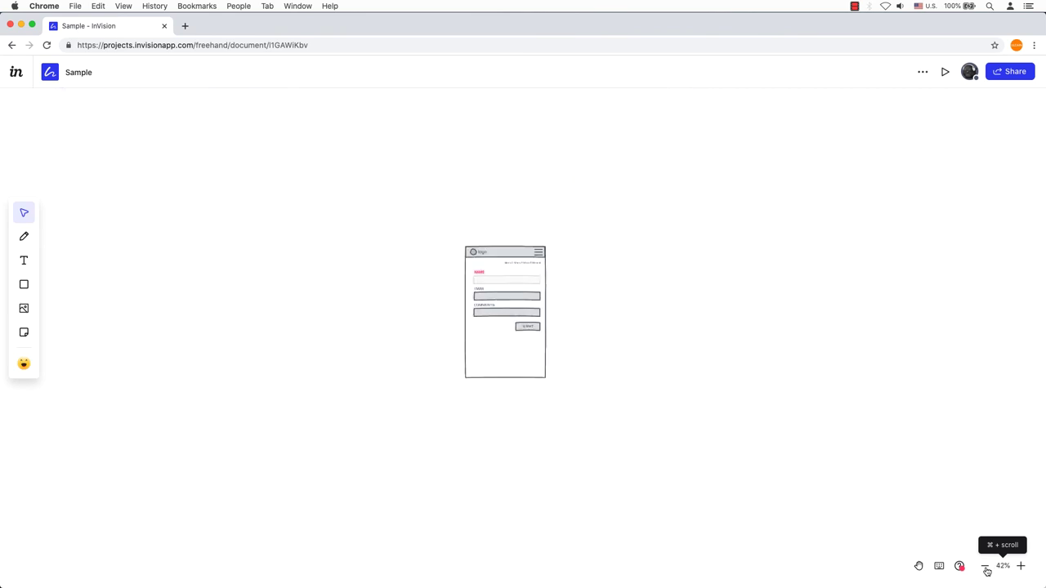